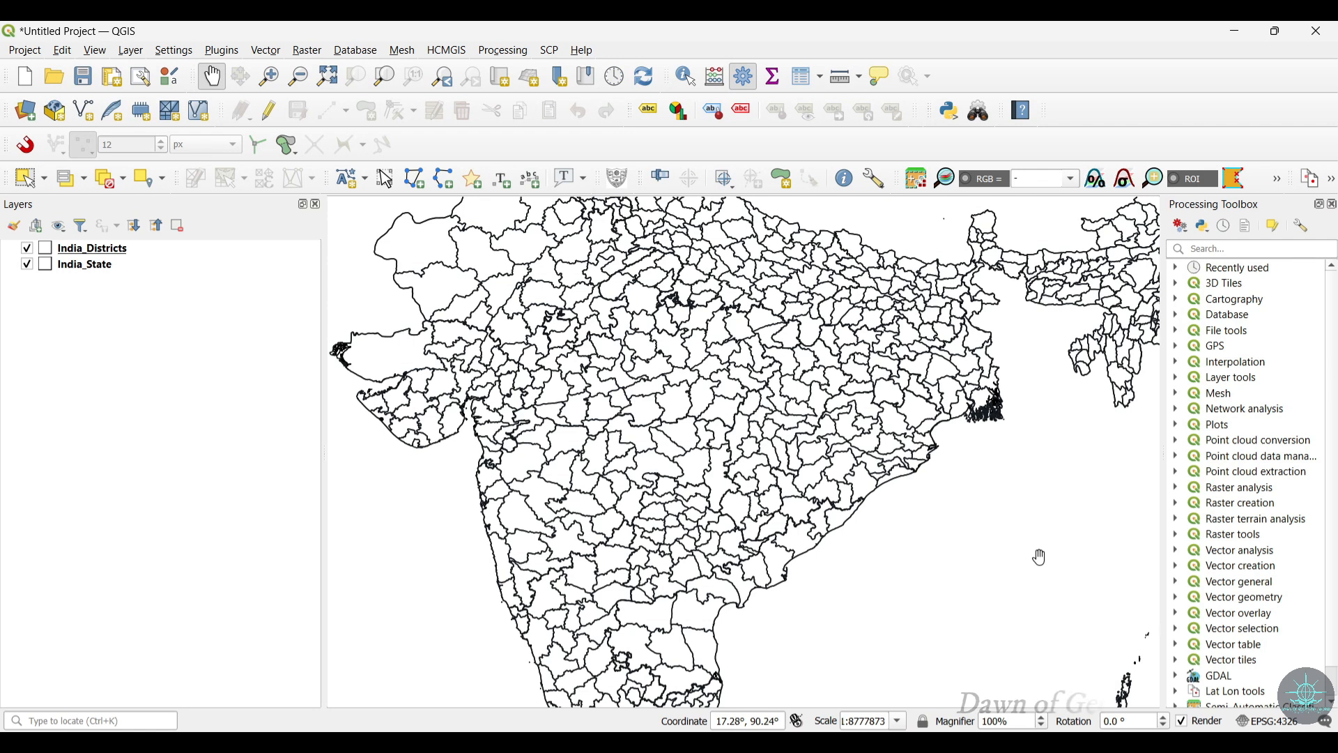
- Look up the HCMGIS plugin among all available plugins and review its details and installation status
click(232, 52)
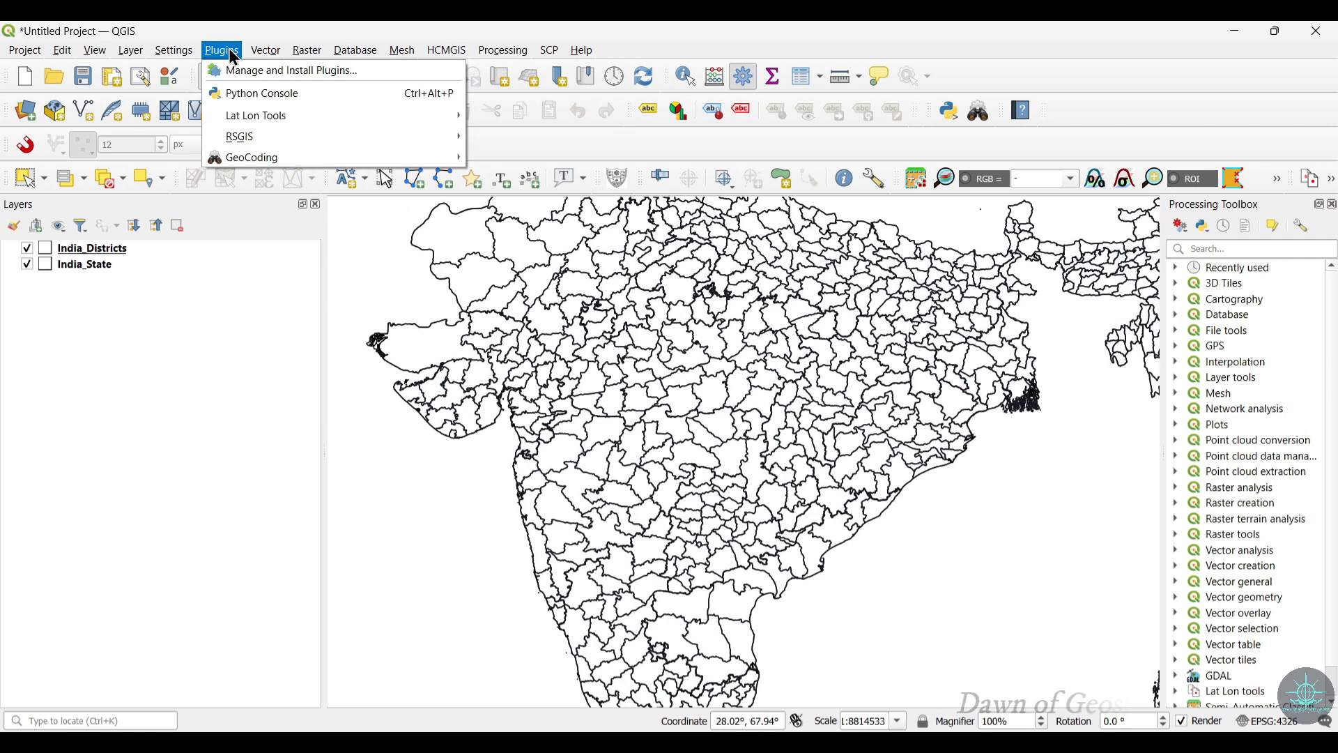
click(282, 78)
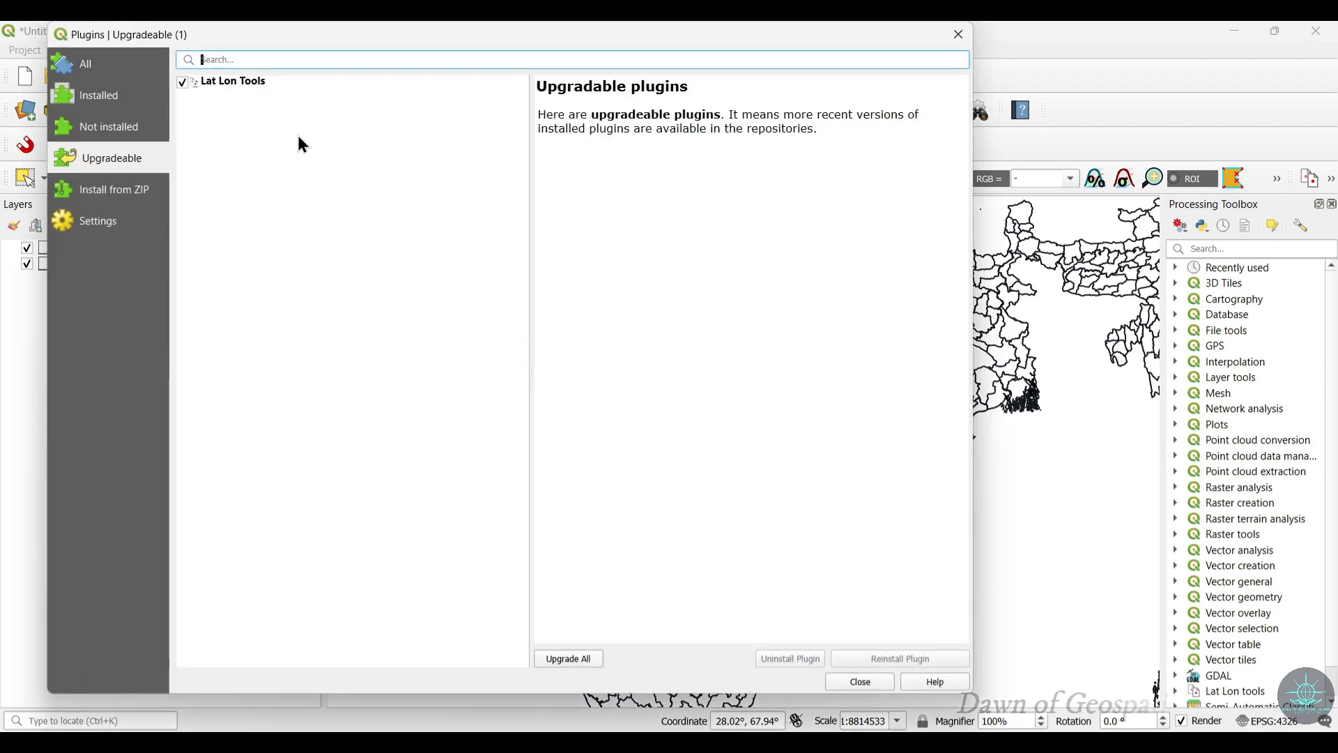
click(84, 64)
click(286, 61)
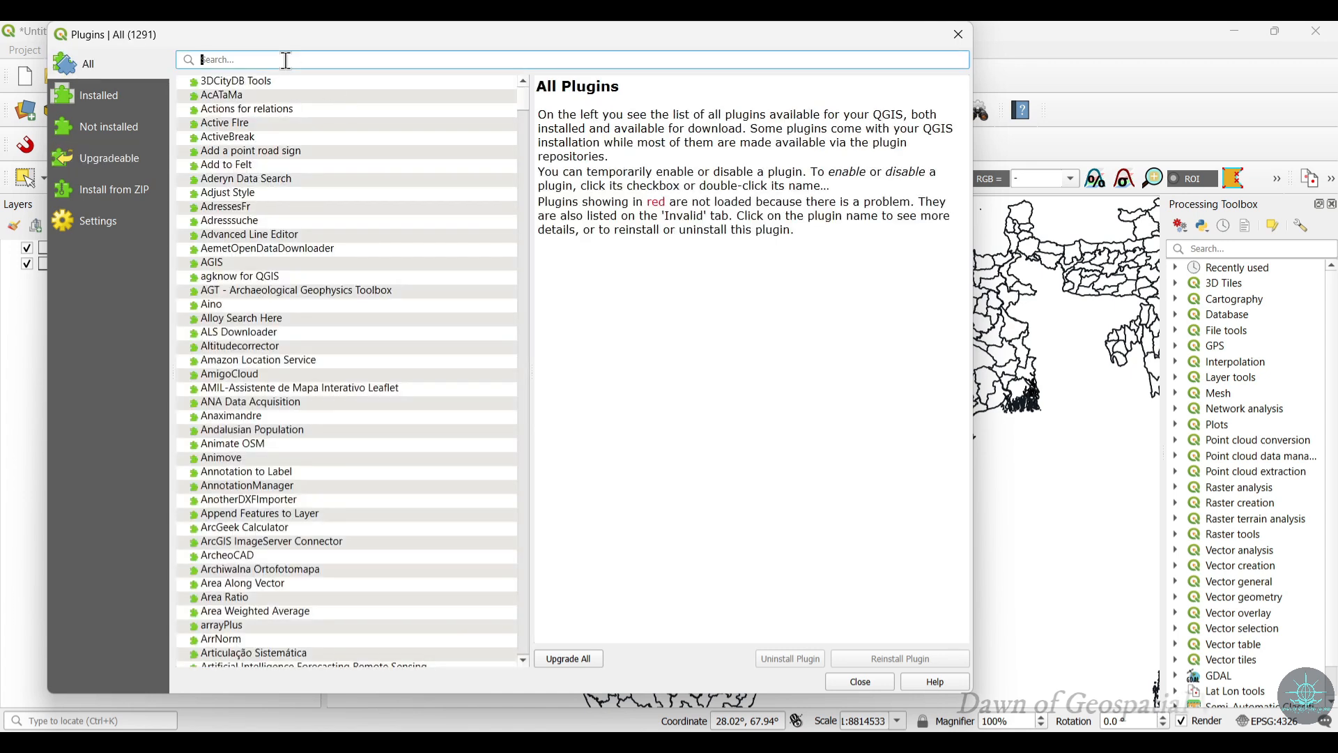
text(HCM)
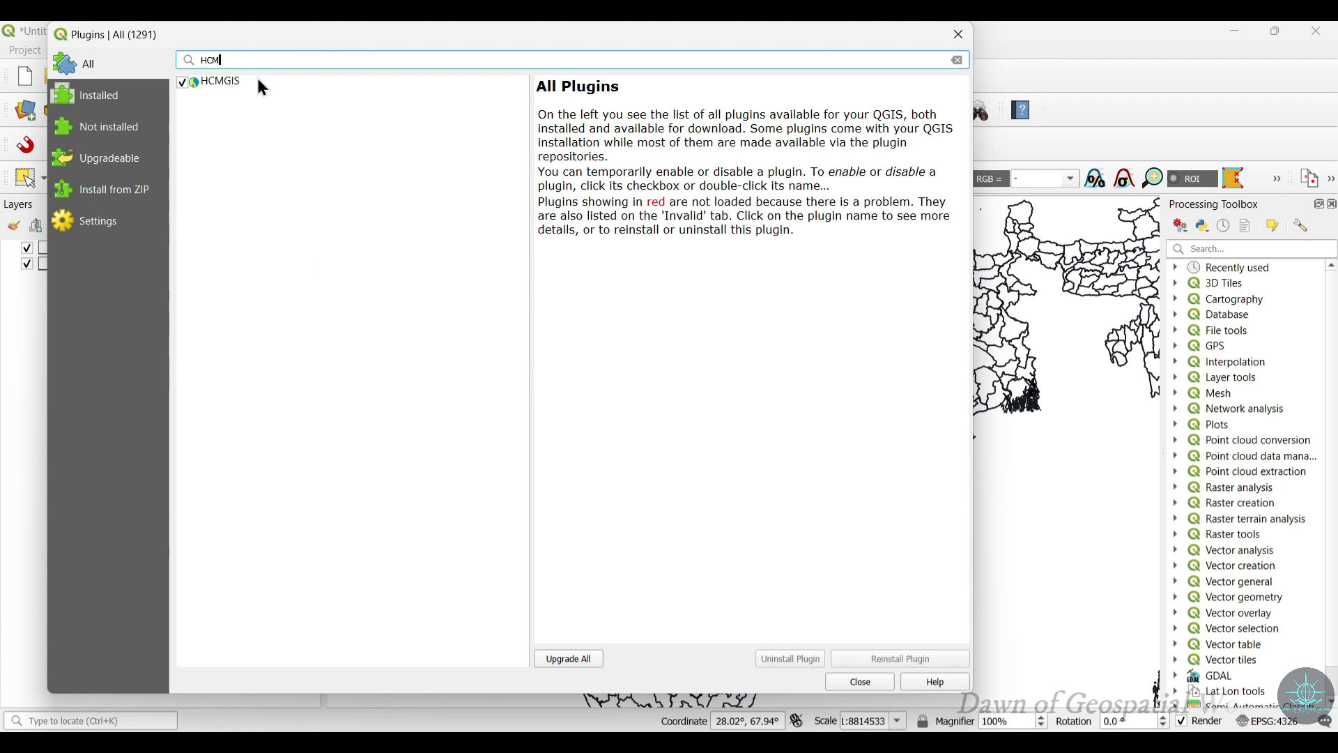
click(256, 83)
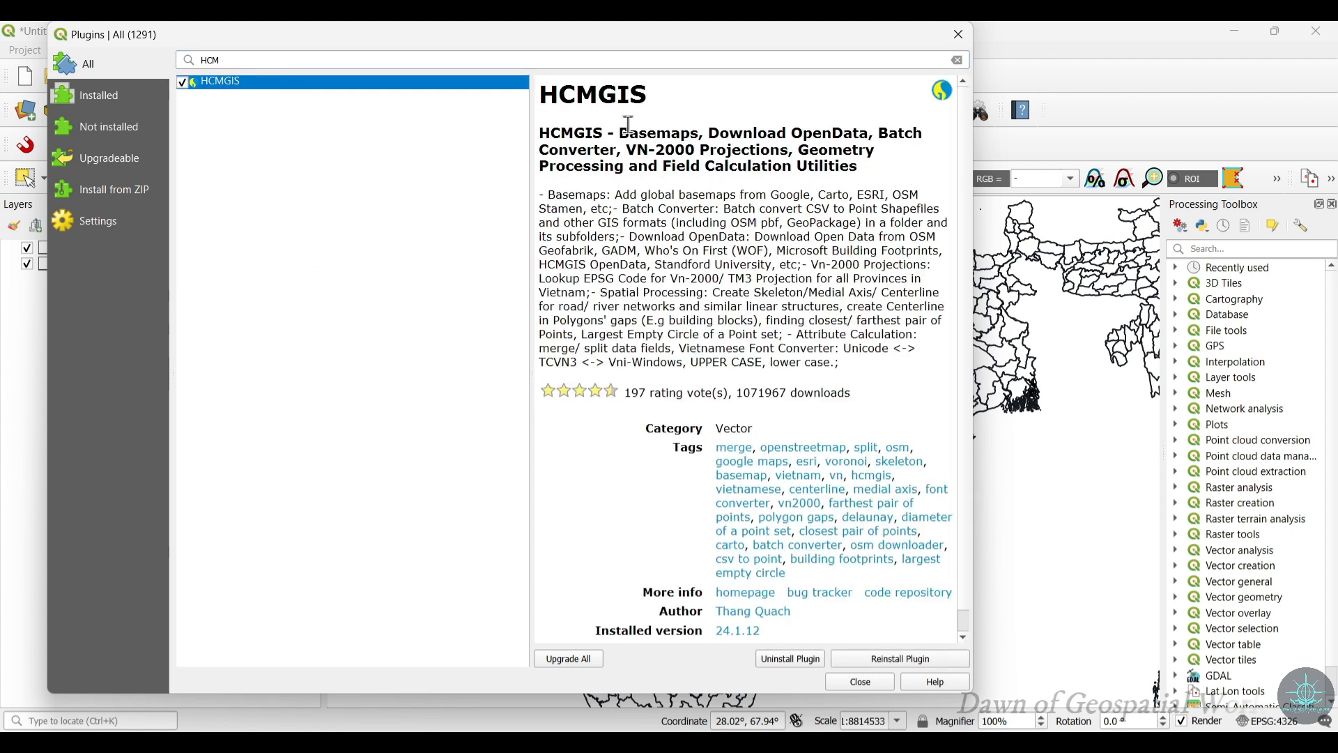
scroll(767, 323, down, 1)
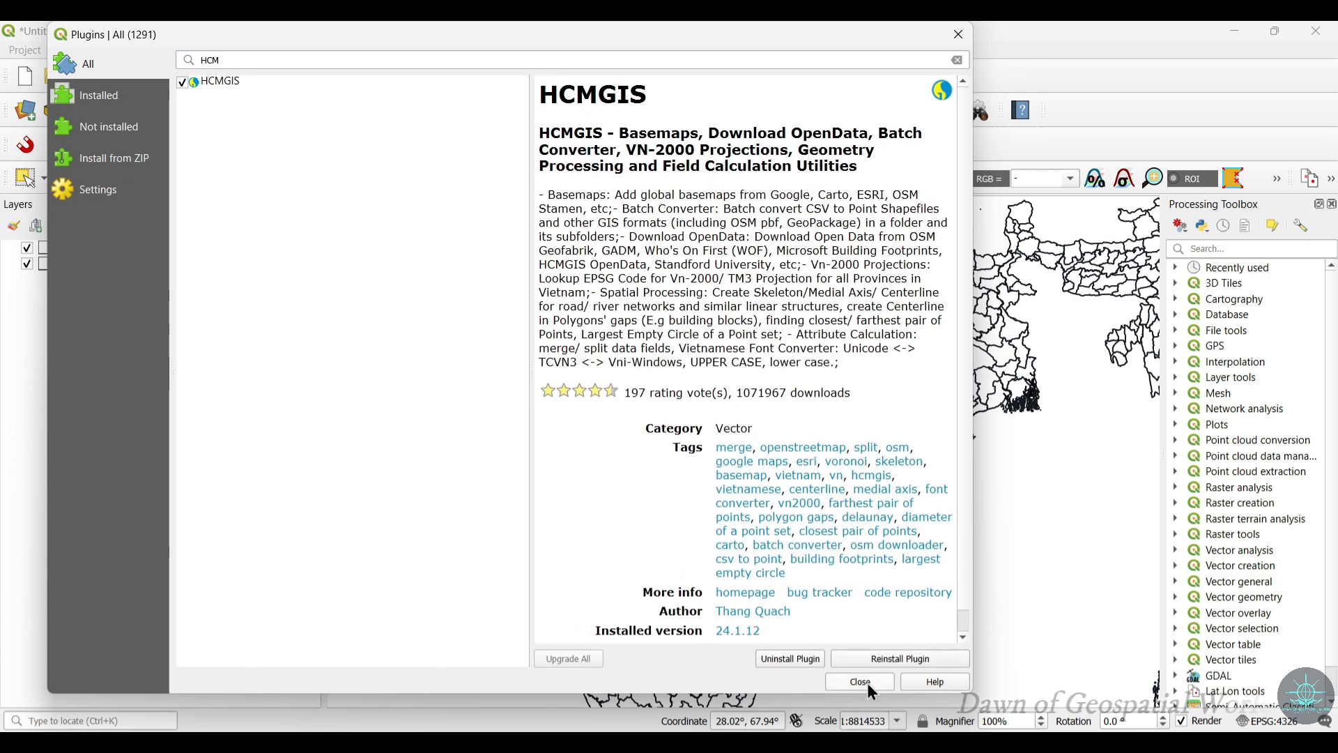
click(866, 683)
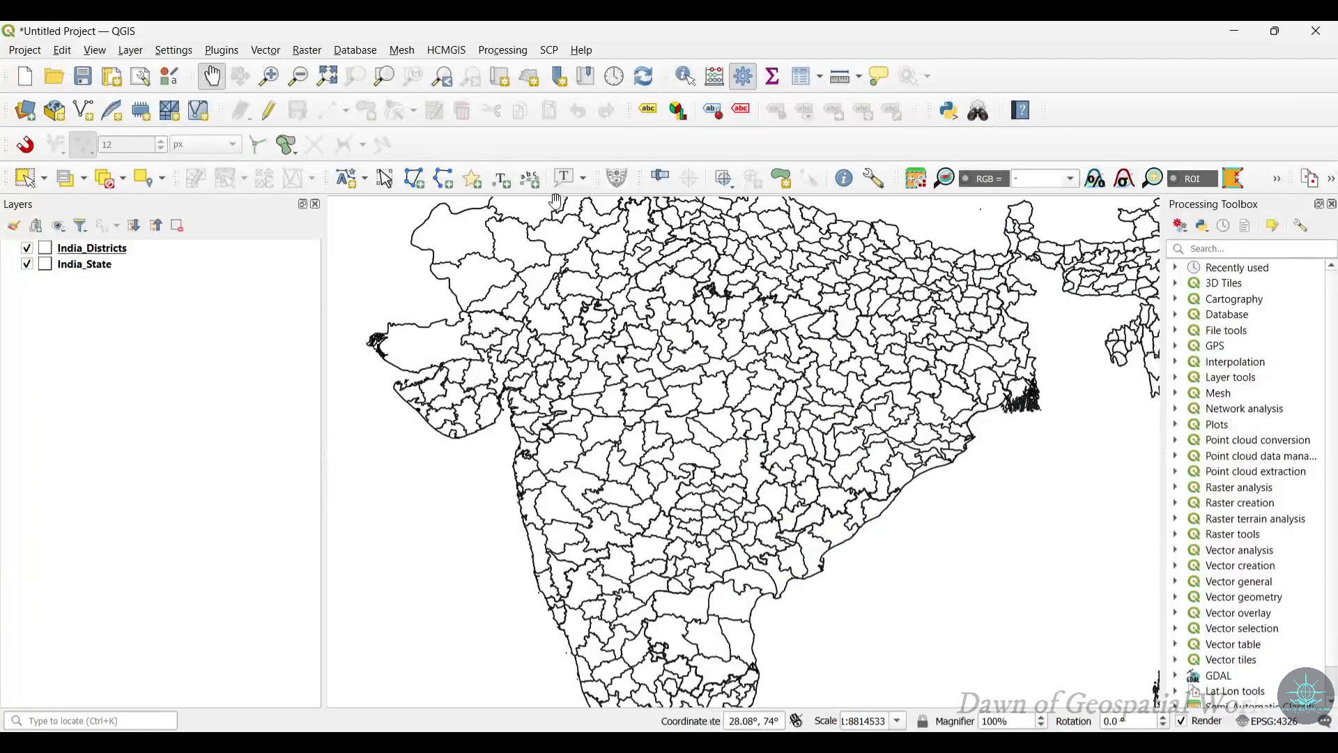
- Add the HCMGIS Google Maps basemap and place it beneath the India_Districts and India_State layers
click(450, 51)
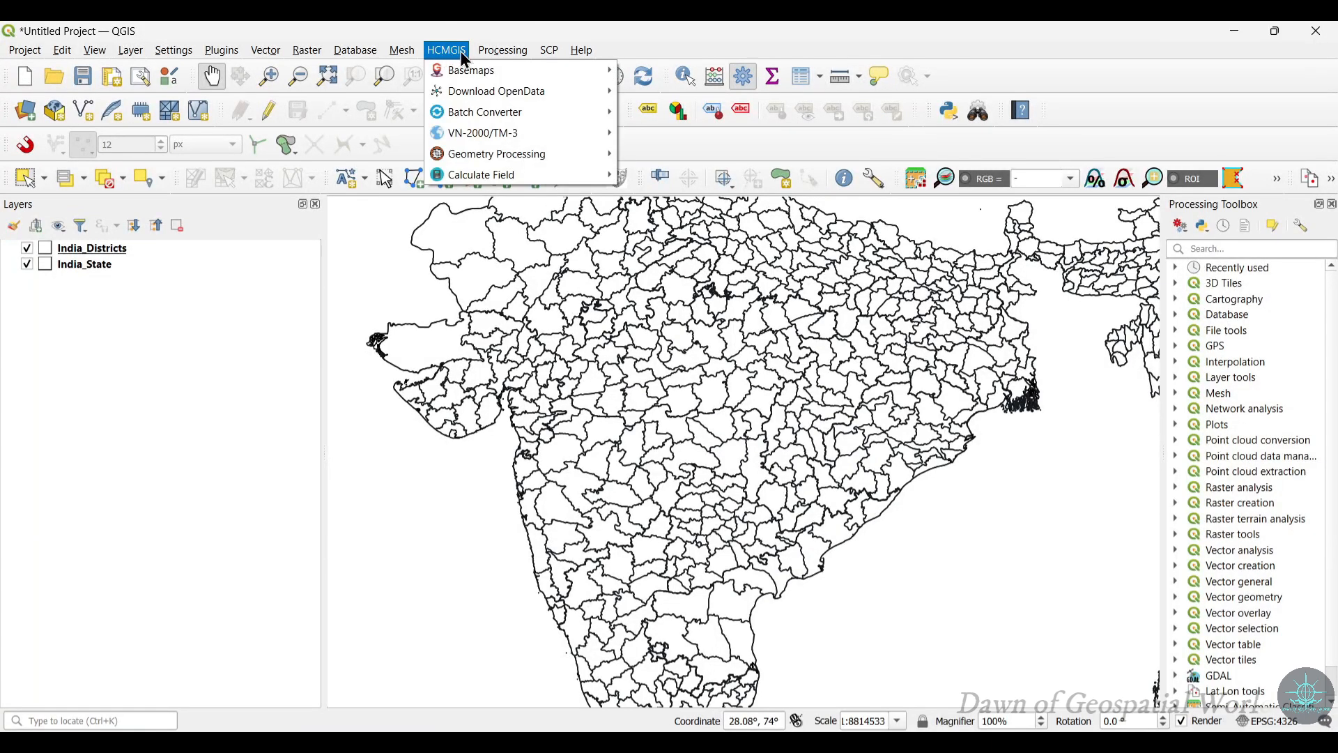
mouse_move(458, 73)
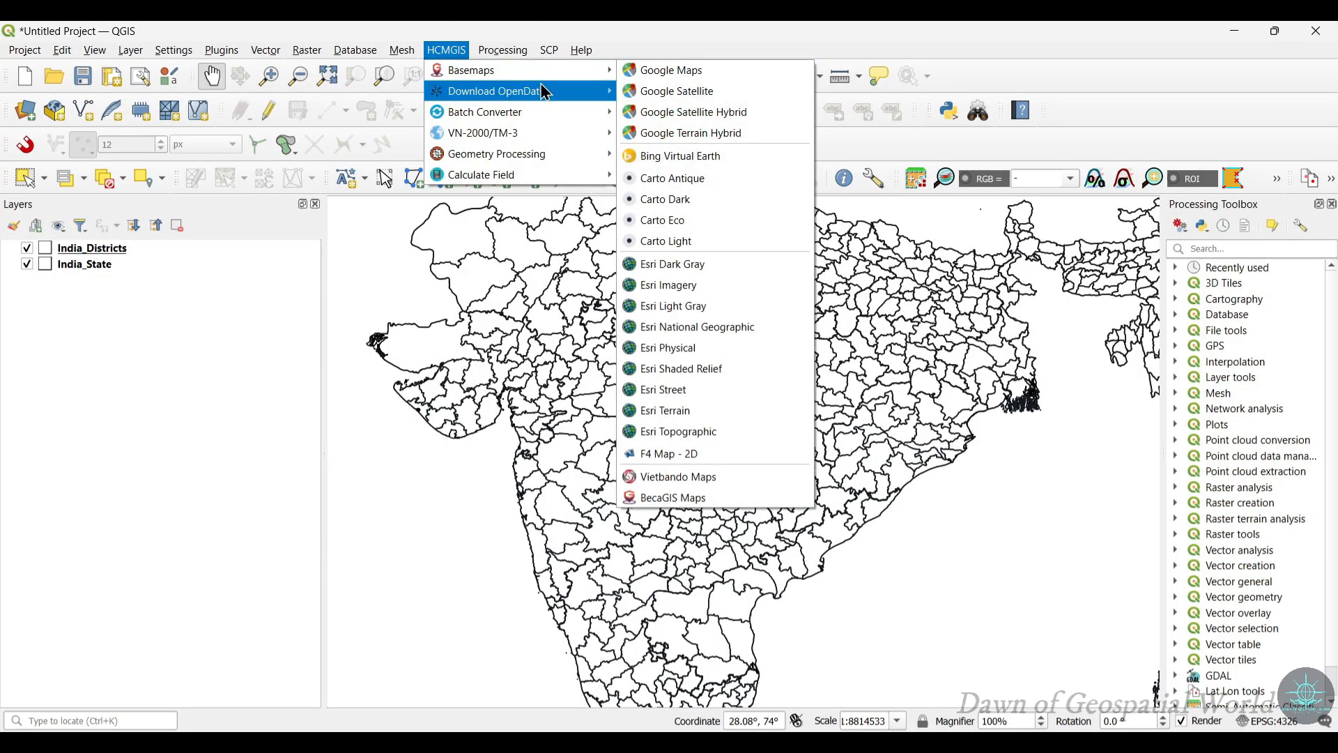
click(729, 78)
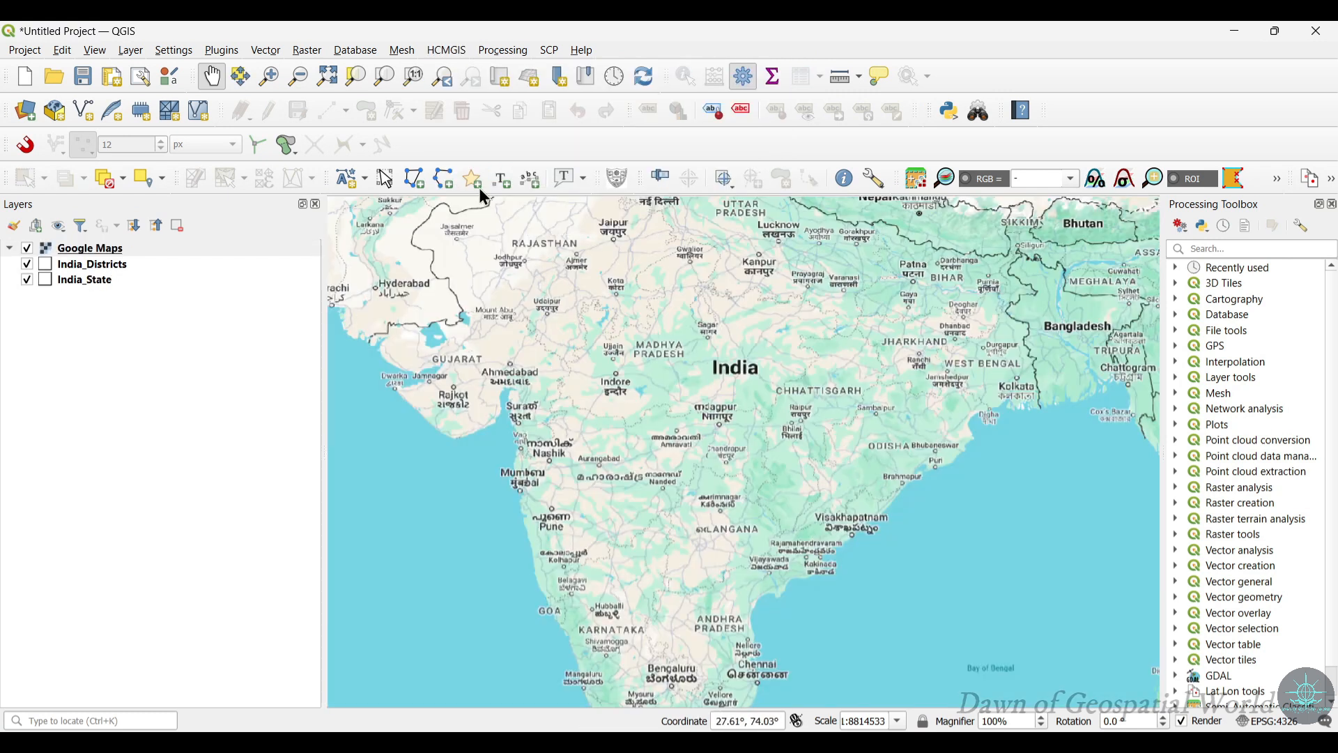
drag(89, 248, 87, 295)
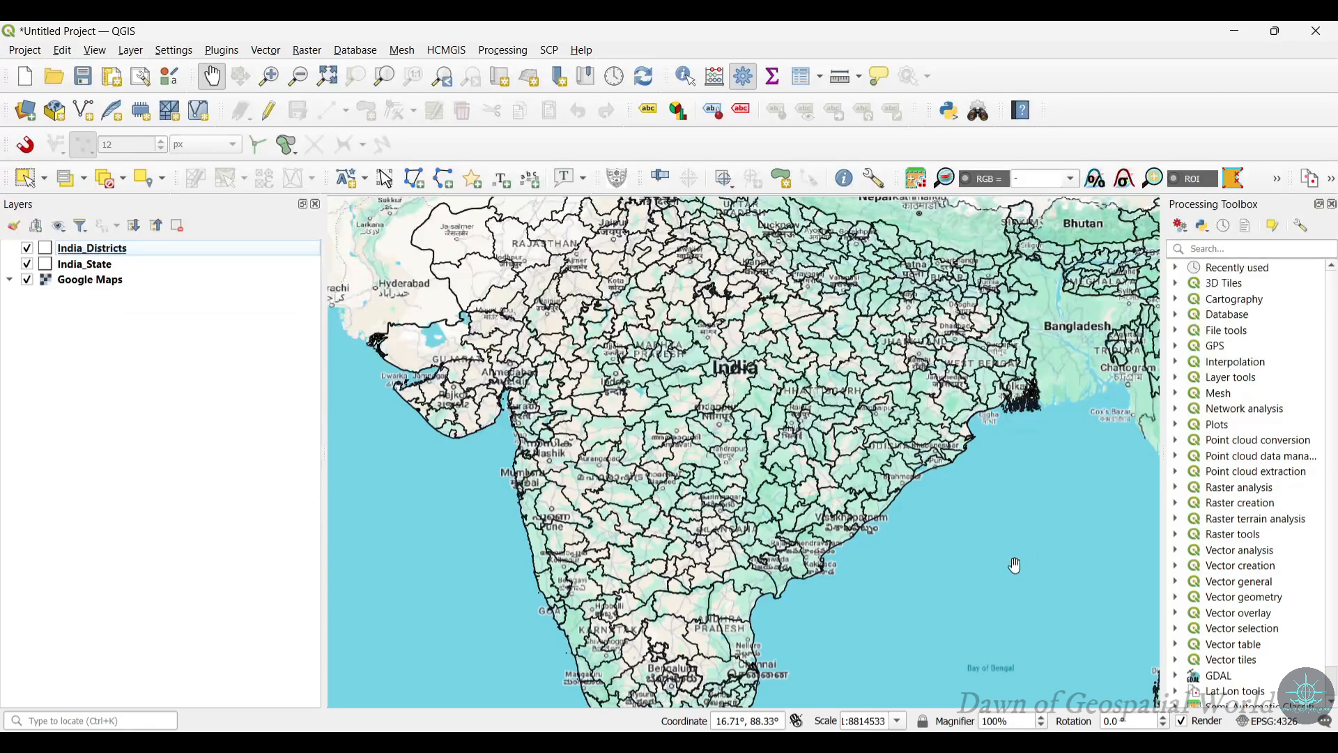
- Hide the India_State layer so only the district boundaries overlay the Google Maps basemap
scroll(892, 458, up, 1)
scroll(893, 458, up, 1)
scroll(823, 587, up, 1)
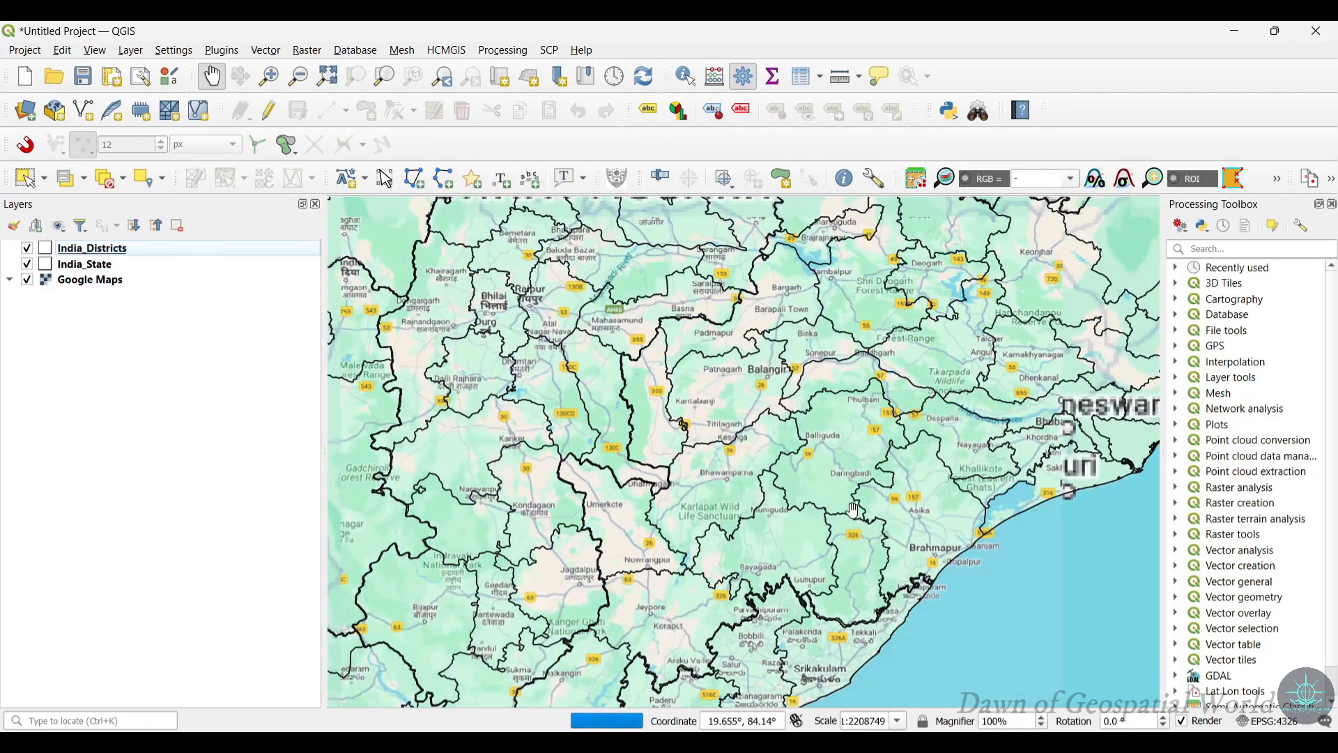
scroll(823, 587, up, 1)
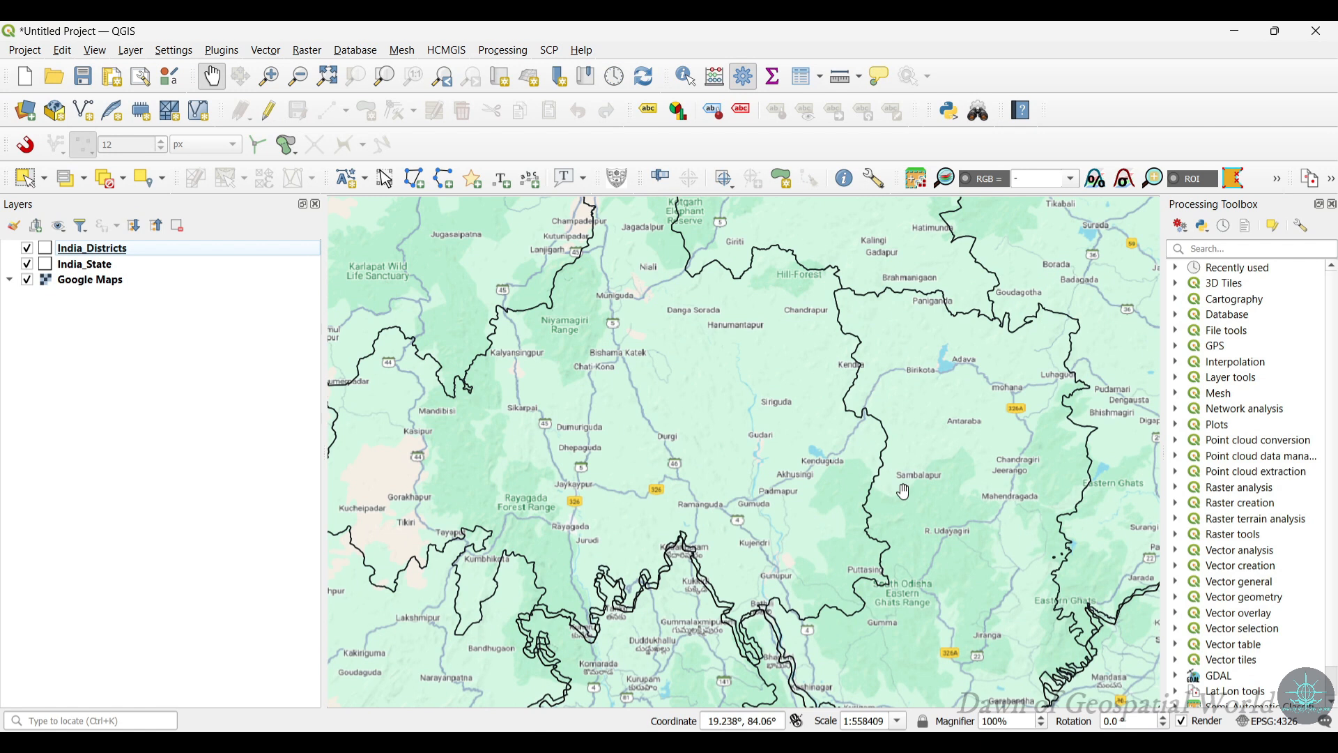
click(28, 265)
scroll(636, 450, down, 1)
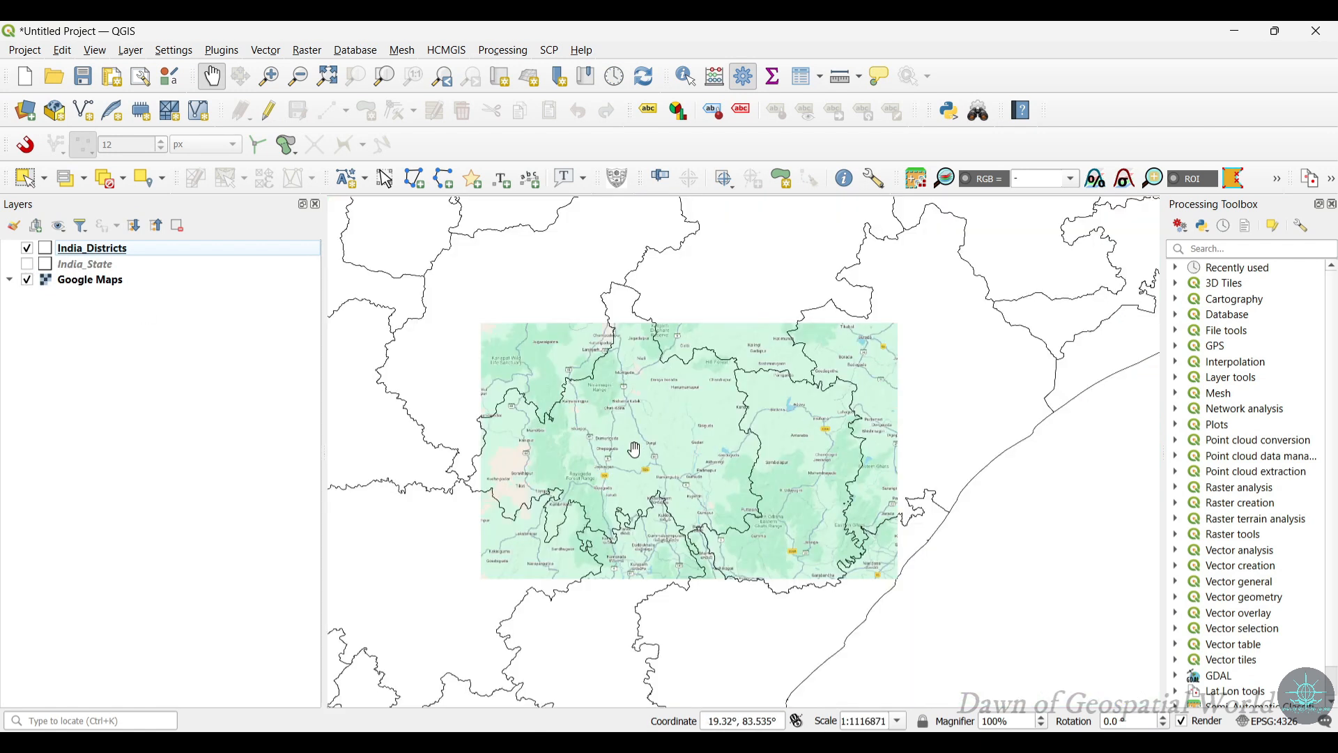
scroll(948, 465, down, 1)
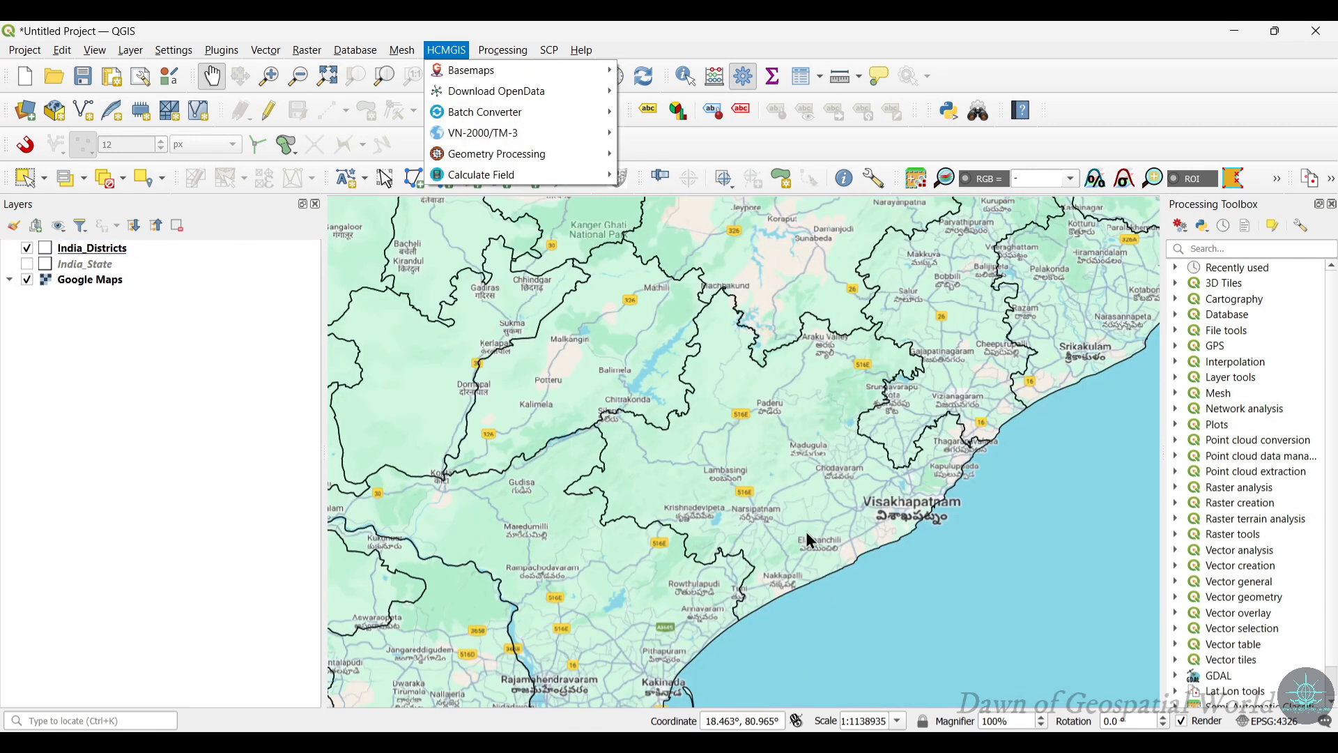
- Add the Esri Topographic basemap, place it between India_State and Google Maps, and hide the Google Maps layer
mouse_move(530, 65)
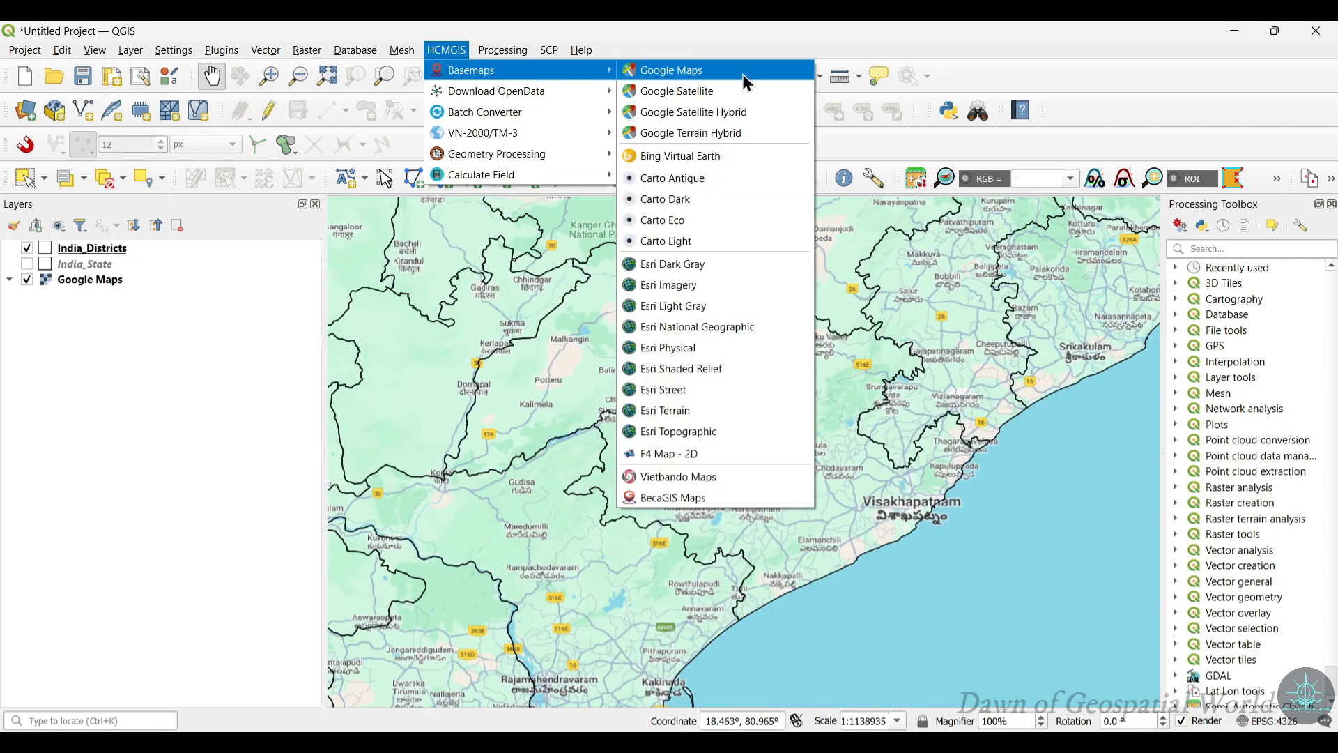
click(732, 435)
drag(111, 258, 112, 293)
click(29, 297)
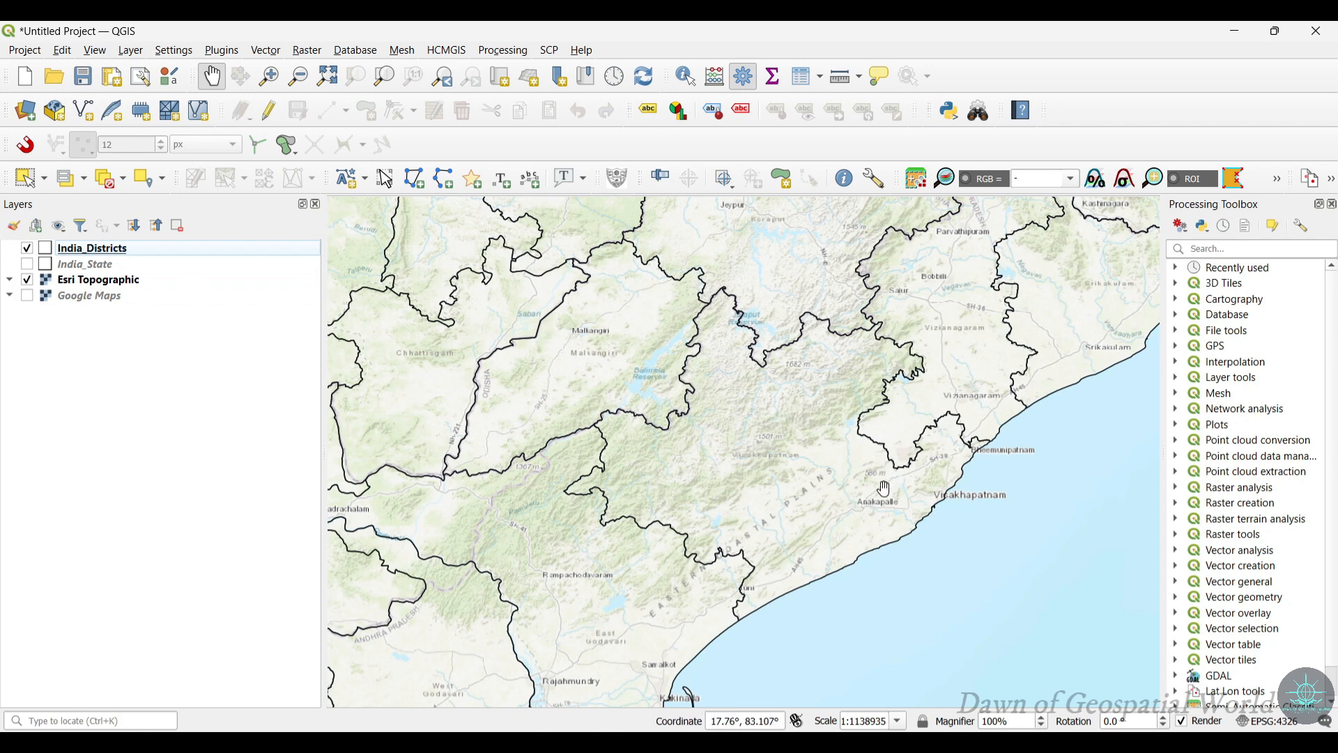
- Examine the Esri Topographic basemap at several scales, including the relief and contours of the hills around Jhalda and the Ajodhya forest reserve
scroll(784, 424, up, 1)
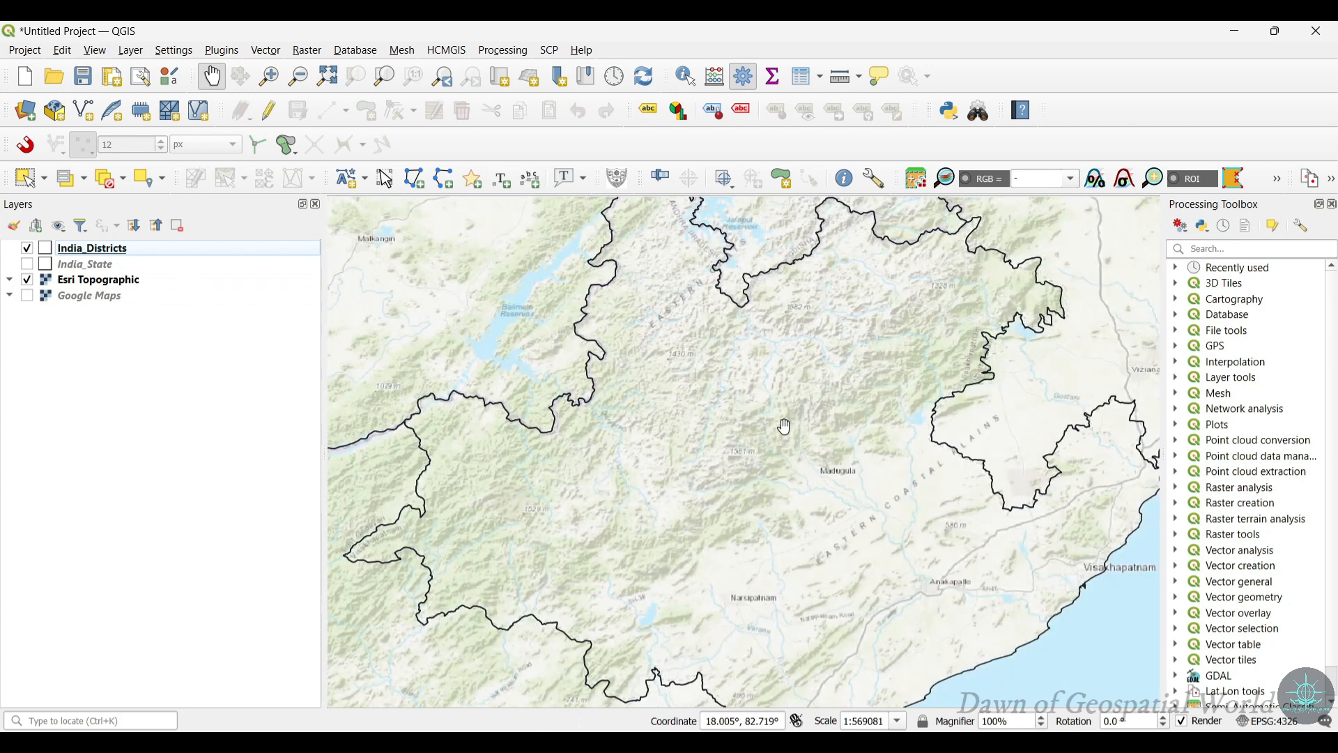
scroll(746, 339, down, 1)
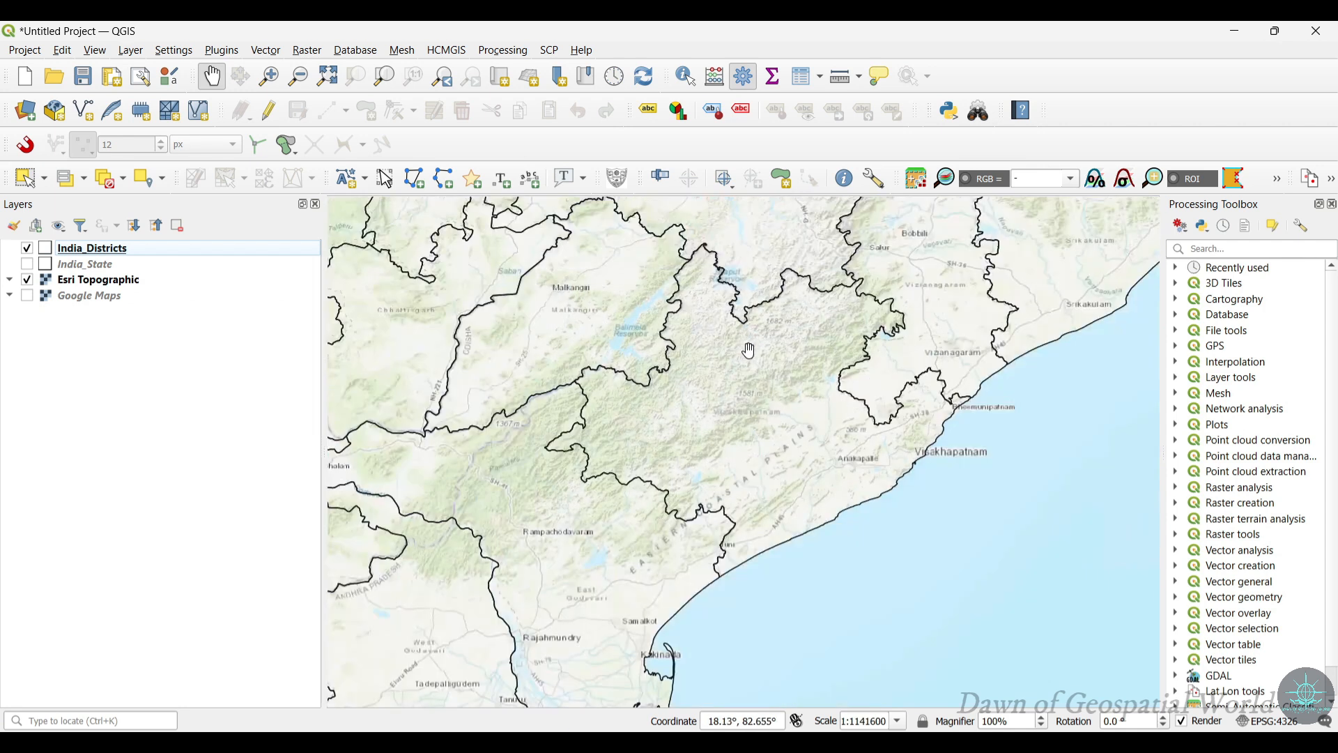
drag(748, 345, 812, 385)
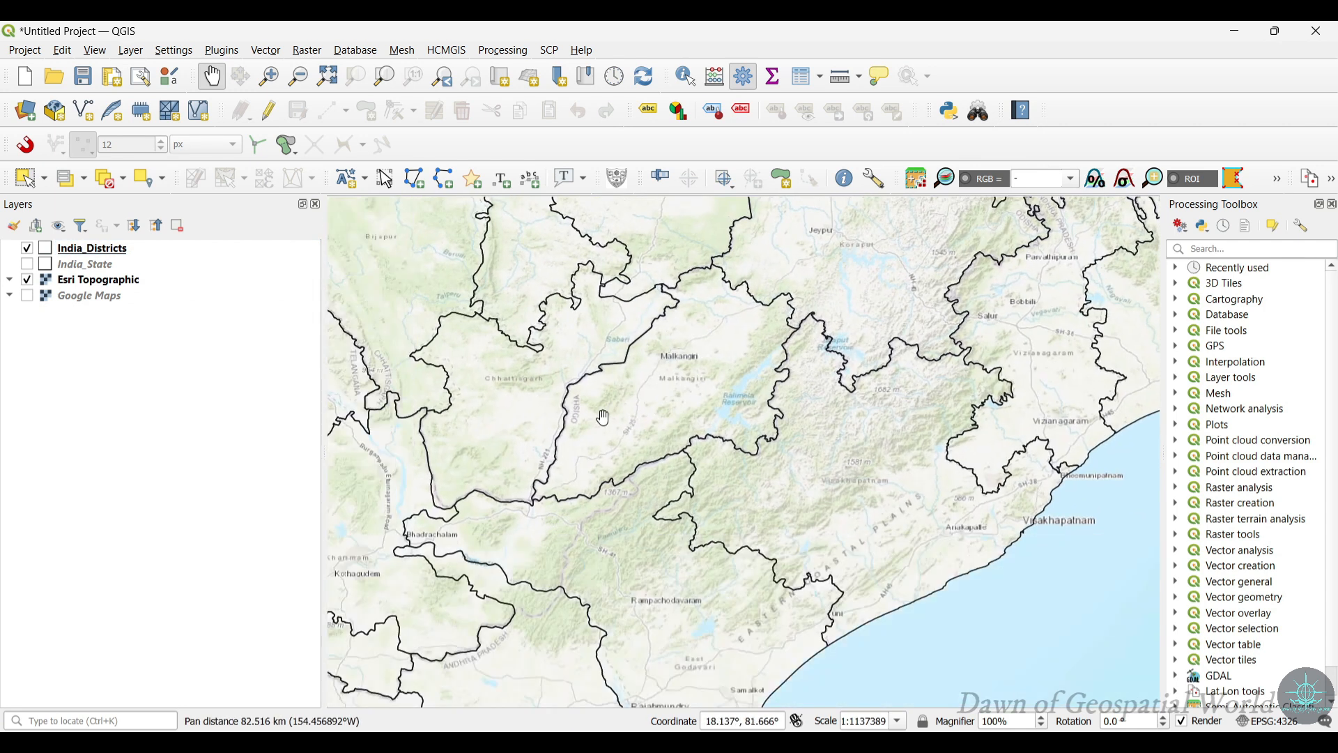
drag(483, 395, 648, 387)
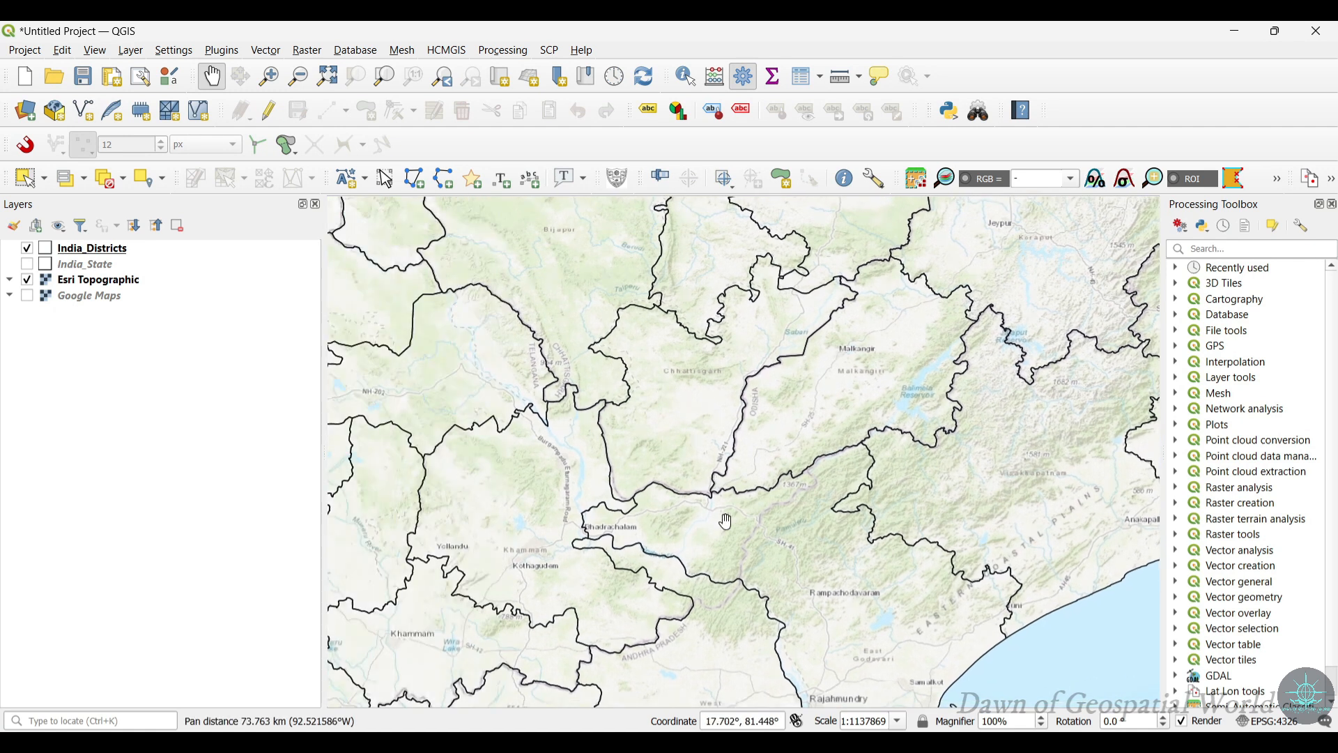
scroll(726, 521, down, 1)
drag(686, 359, 763, 638)
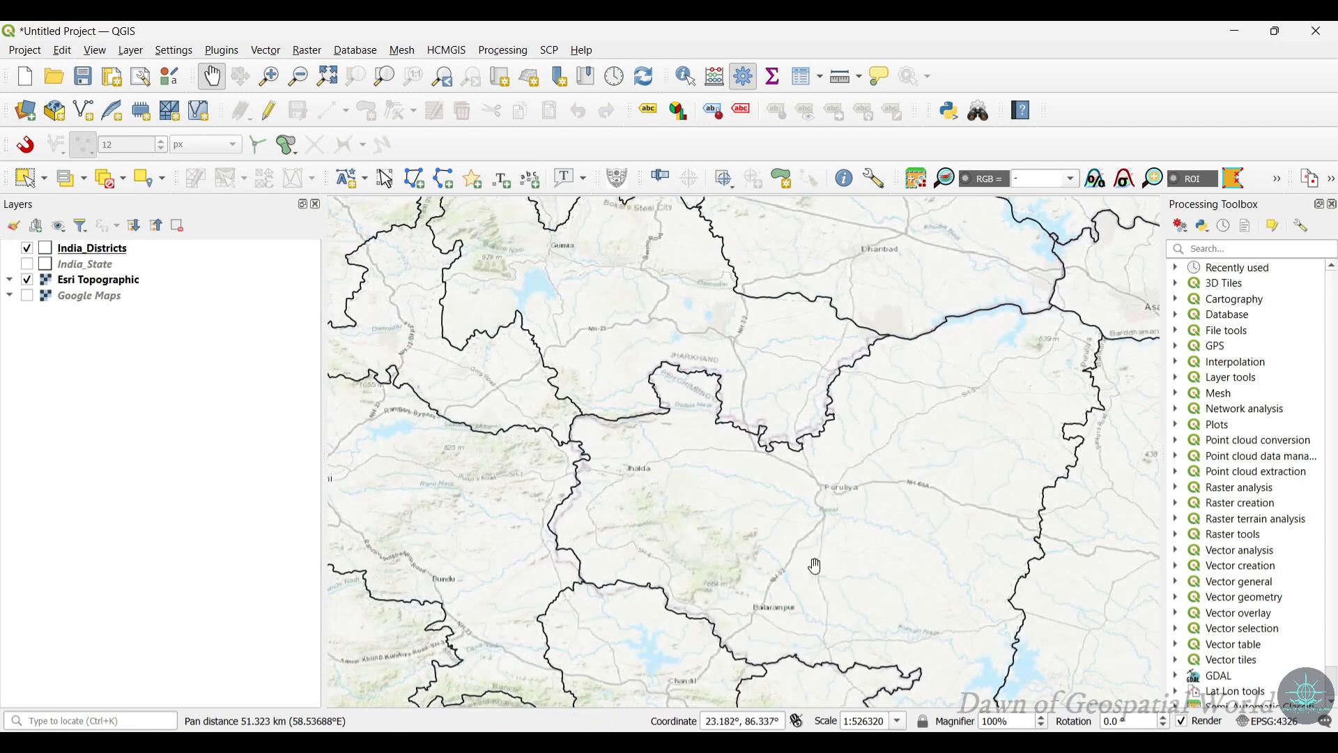
drag(815, 566, 814, 462)
scroll(704, 415, up, 1)
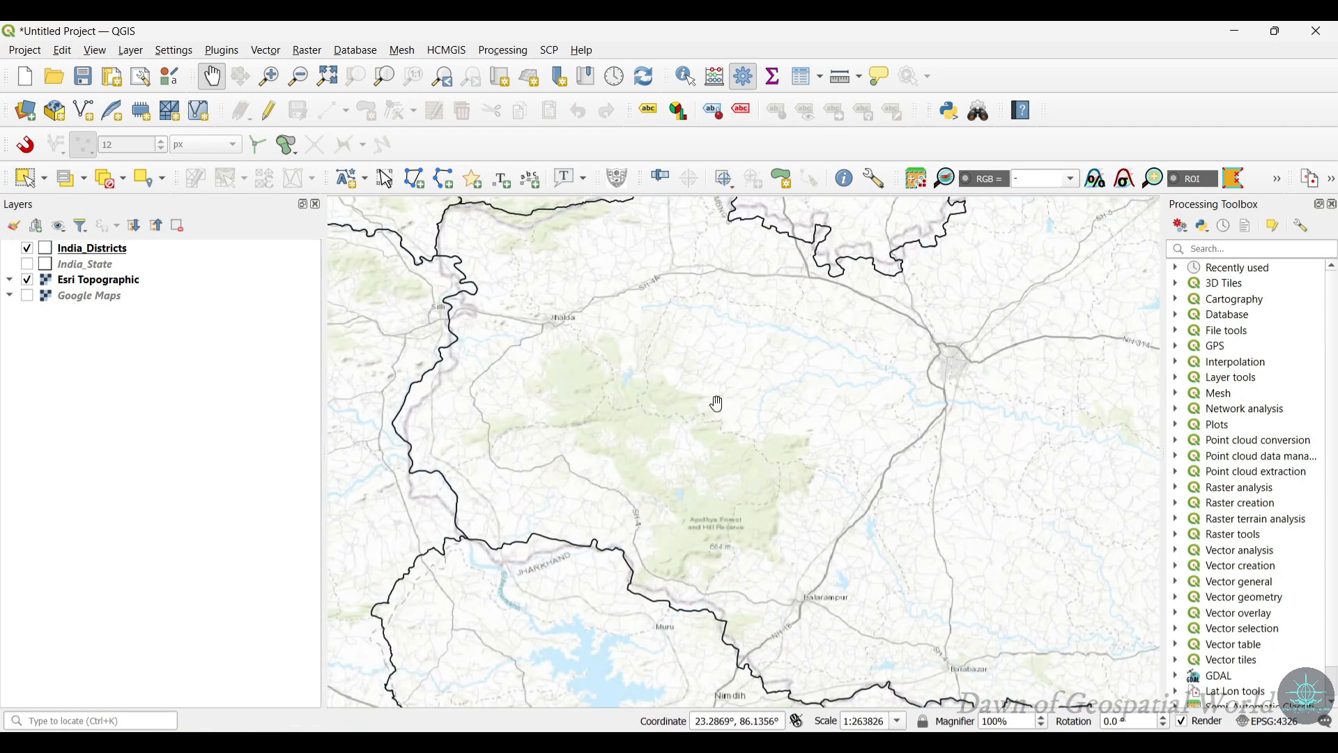
drag(751, 382, 773, 429)
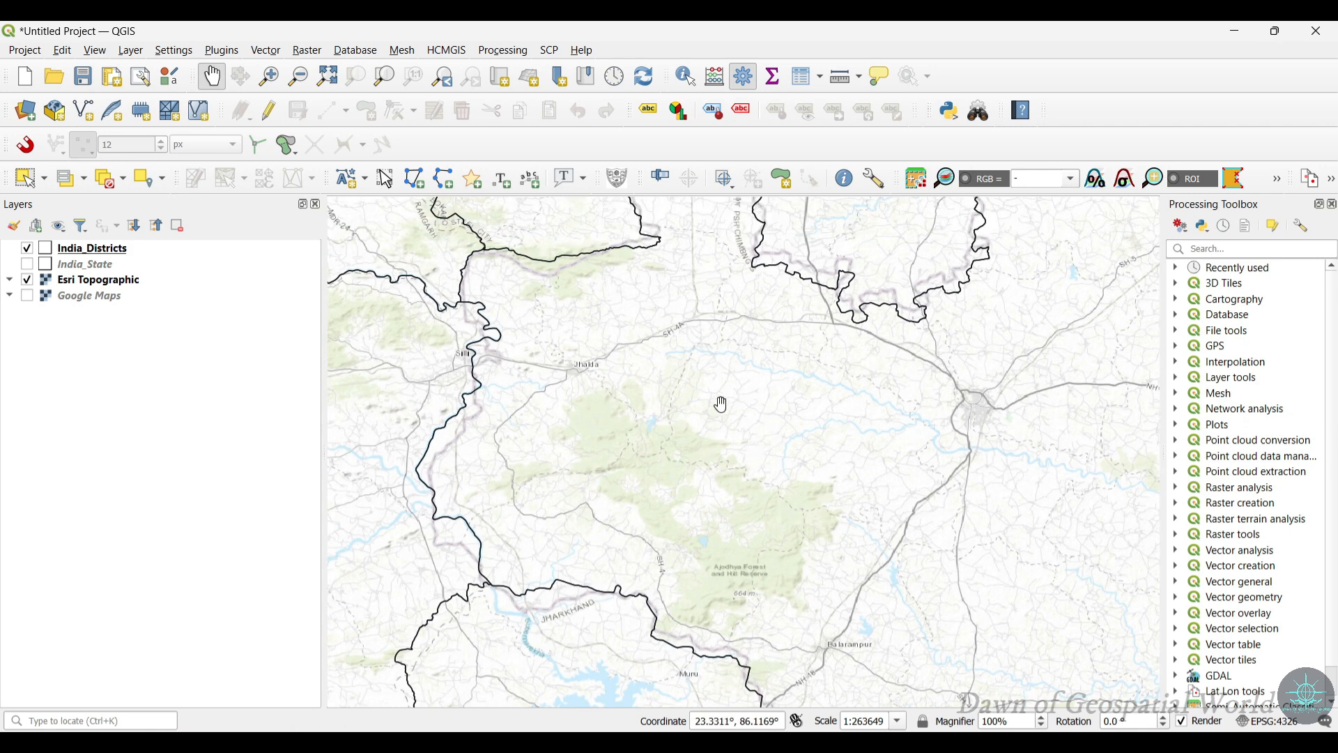
drag(724, 404, 769, 388)
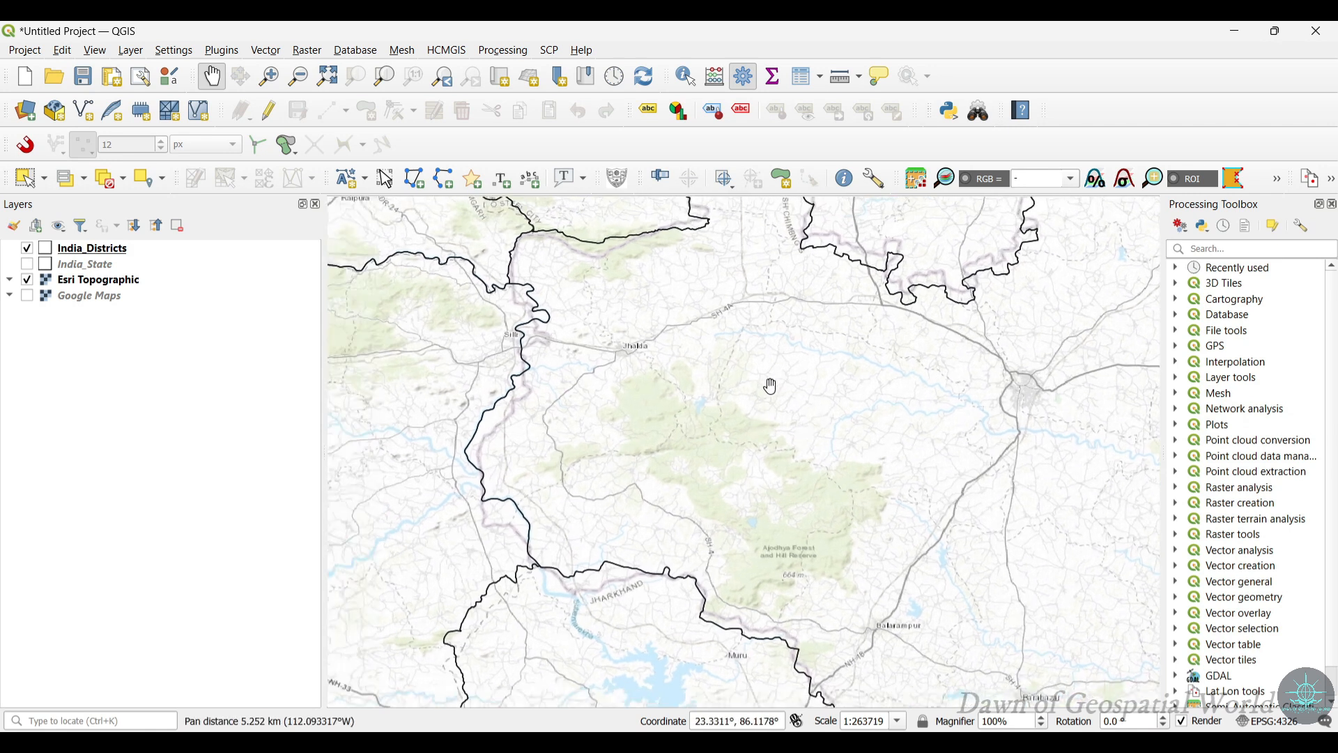
scroll(771, 386, up, 1)
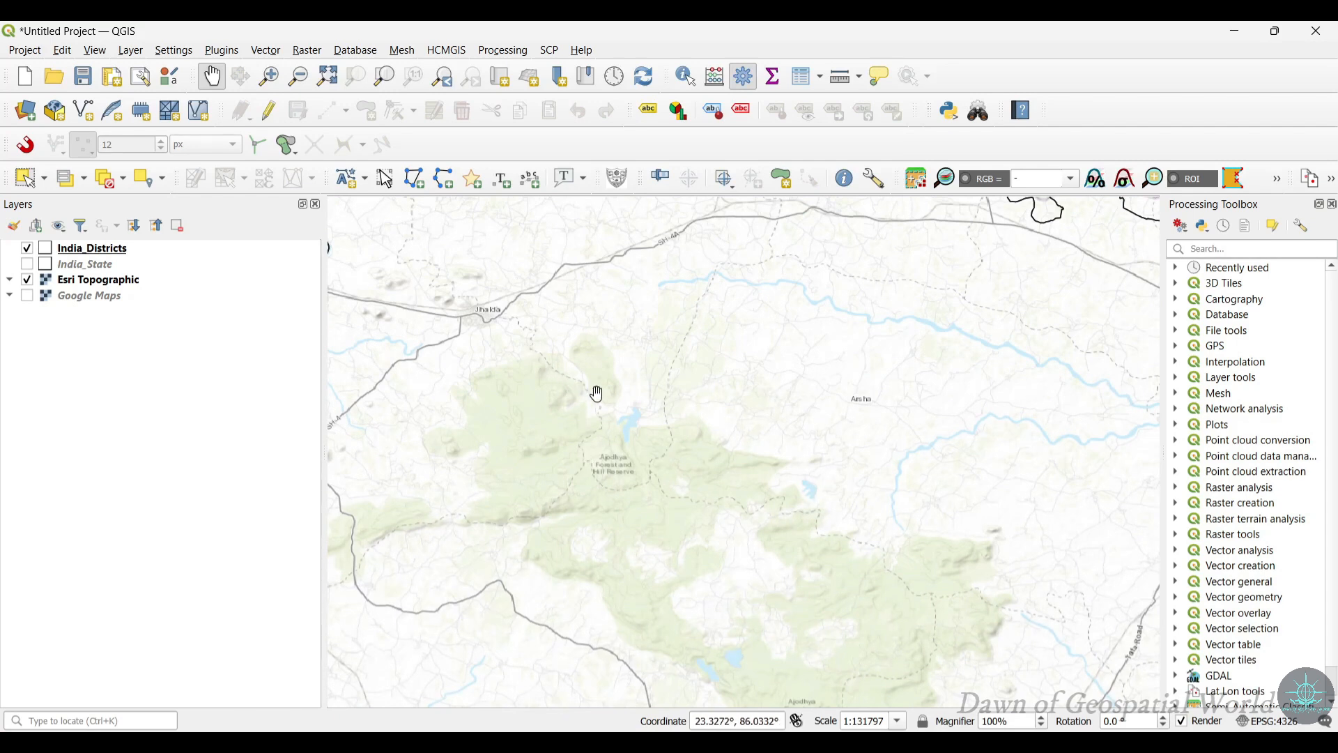
drag(495, 322, 614, 361)
scroll(686, 432, up, 1)
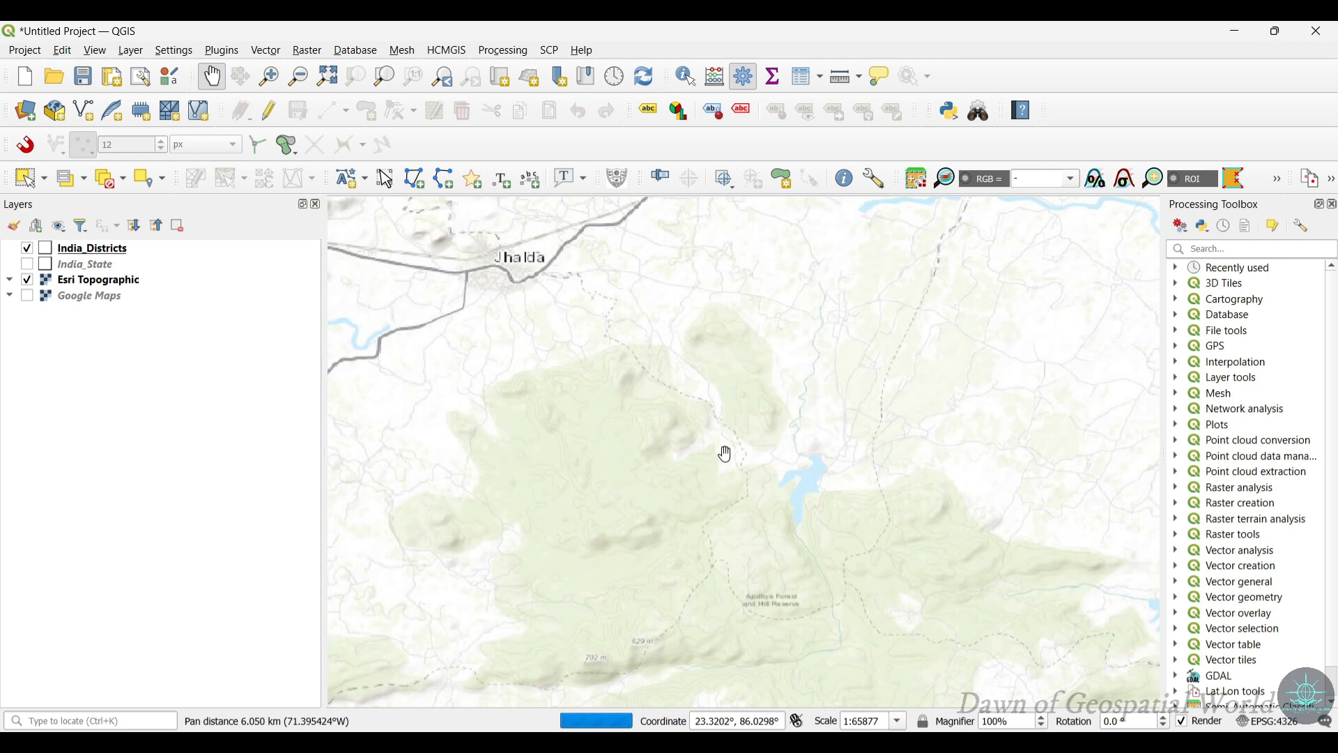
scroll(655, 387, up, 1)
scroll(697, 388, up, 1)
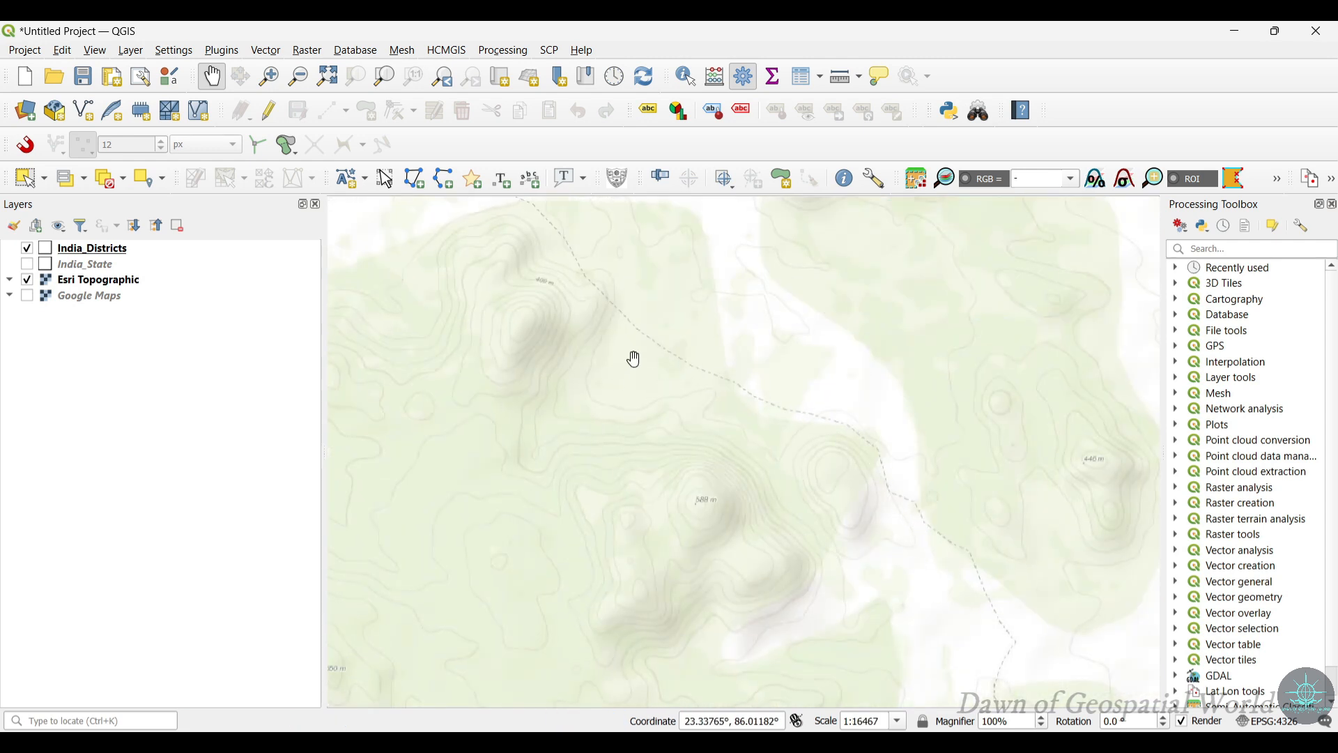
scroll(644, 397, down, 1)
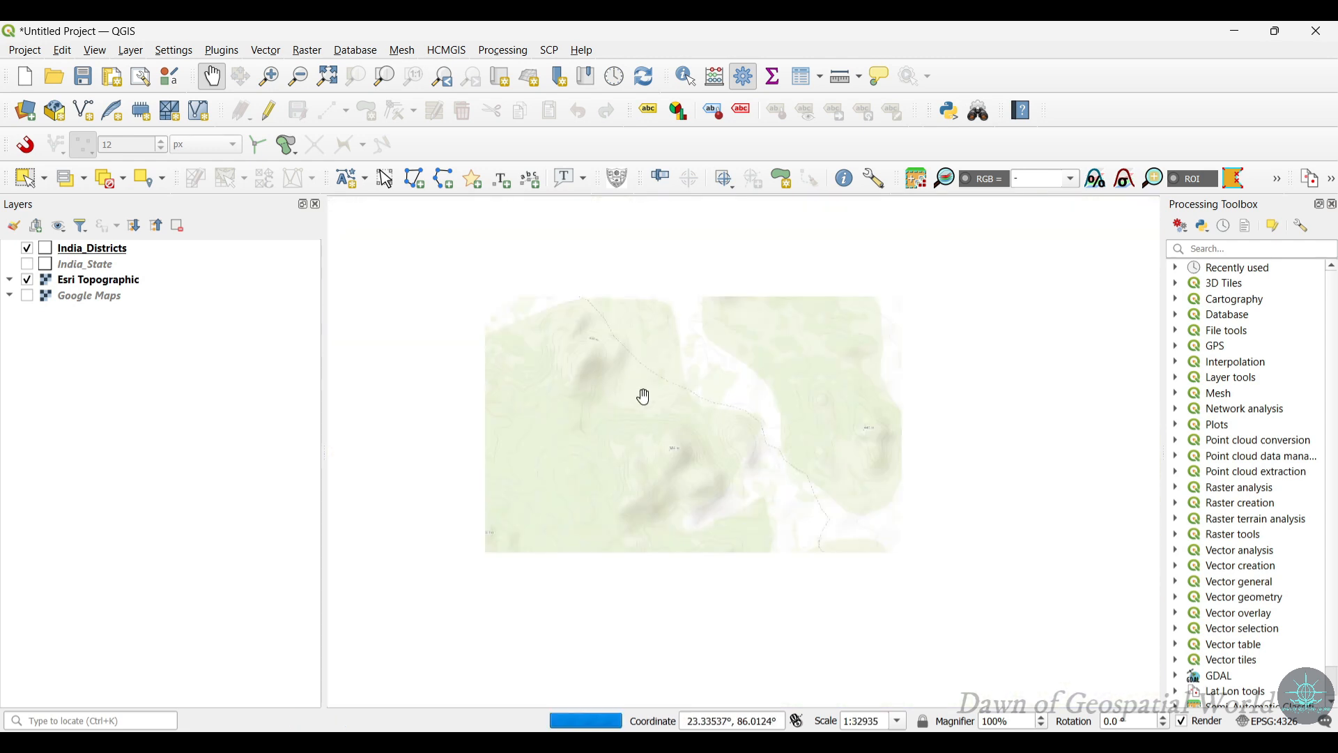
scroll(644, 397, down, 1)
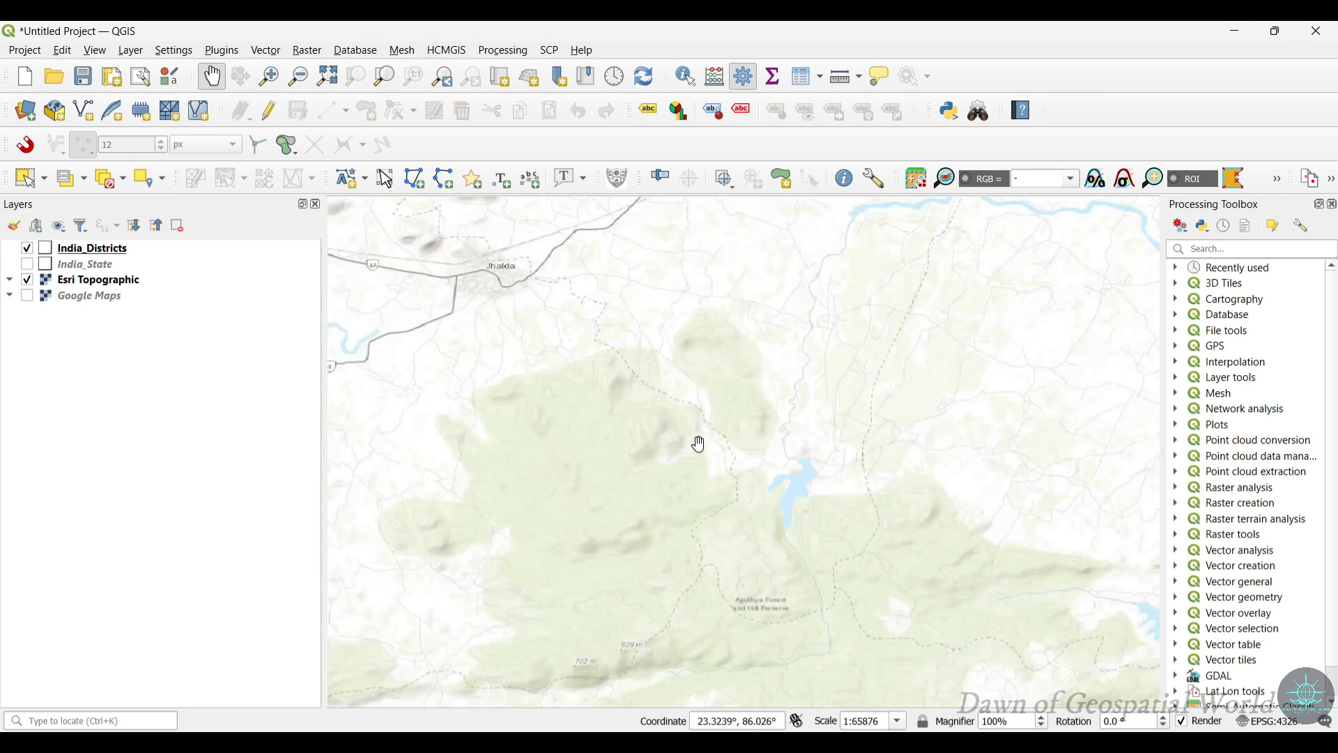
drag(685, 514, 760, 389)
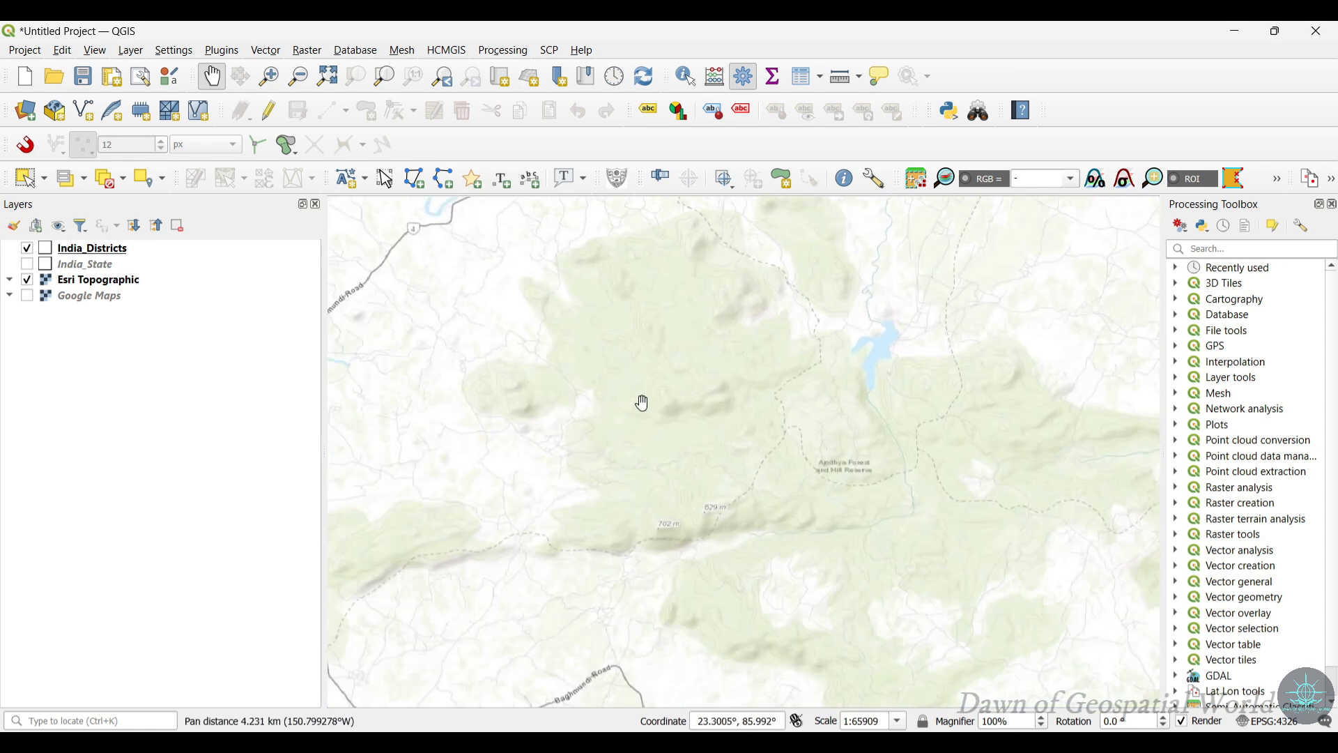
scroll(654, 481, down, 2)
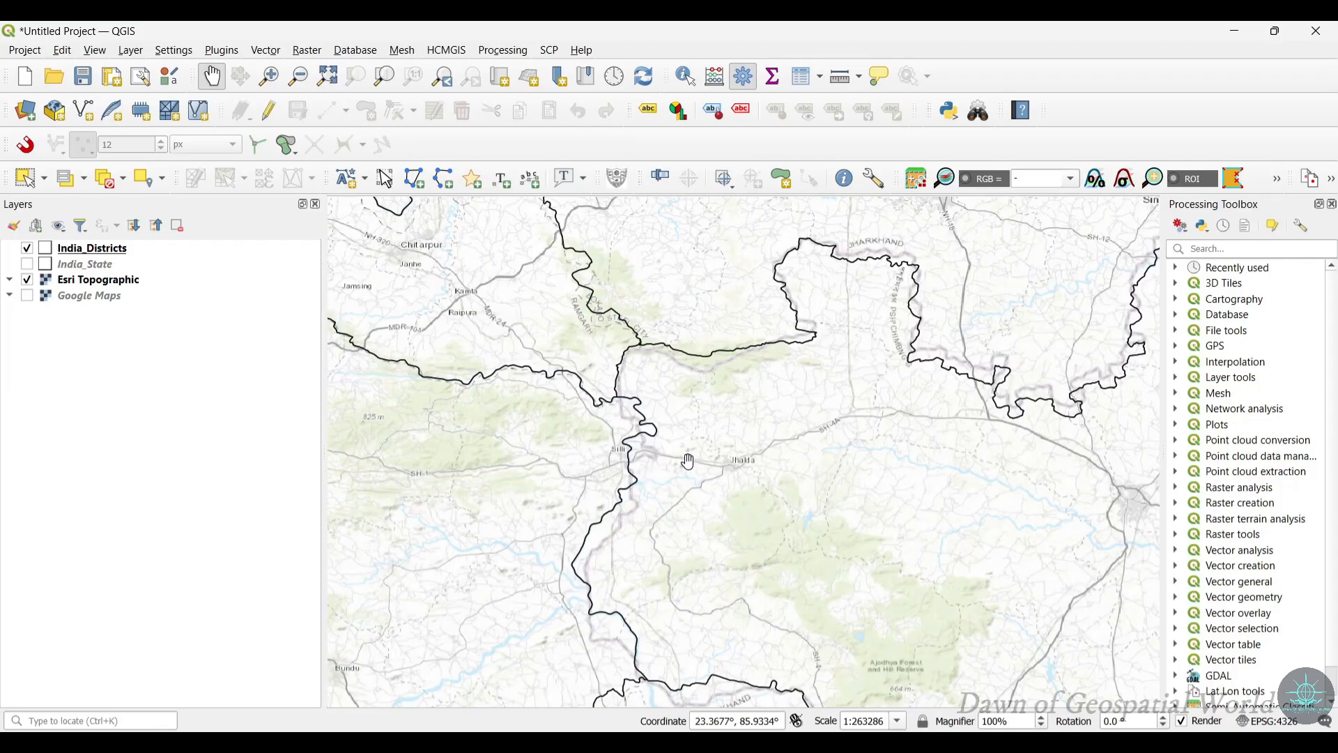
- Start a new shapefile layer and set its file name to India_Block map in the India Administrative folder
click(137, 53)
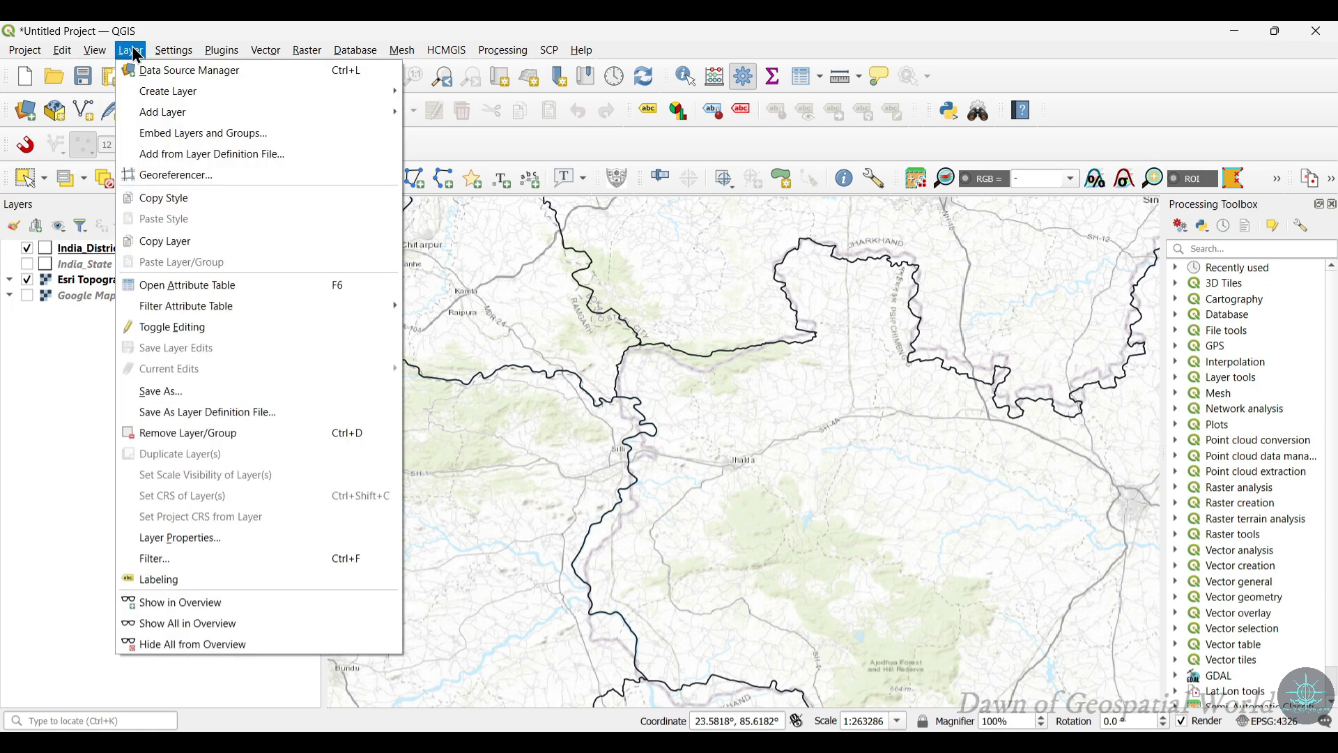
mouse_move(150, 96)
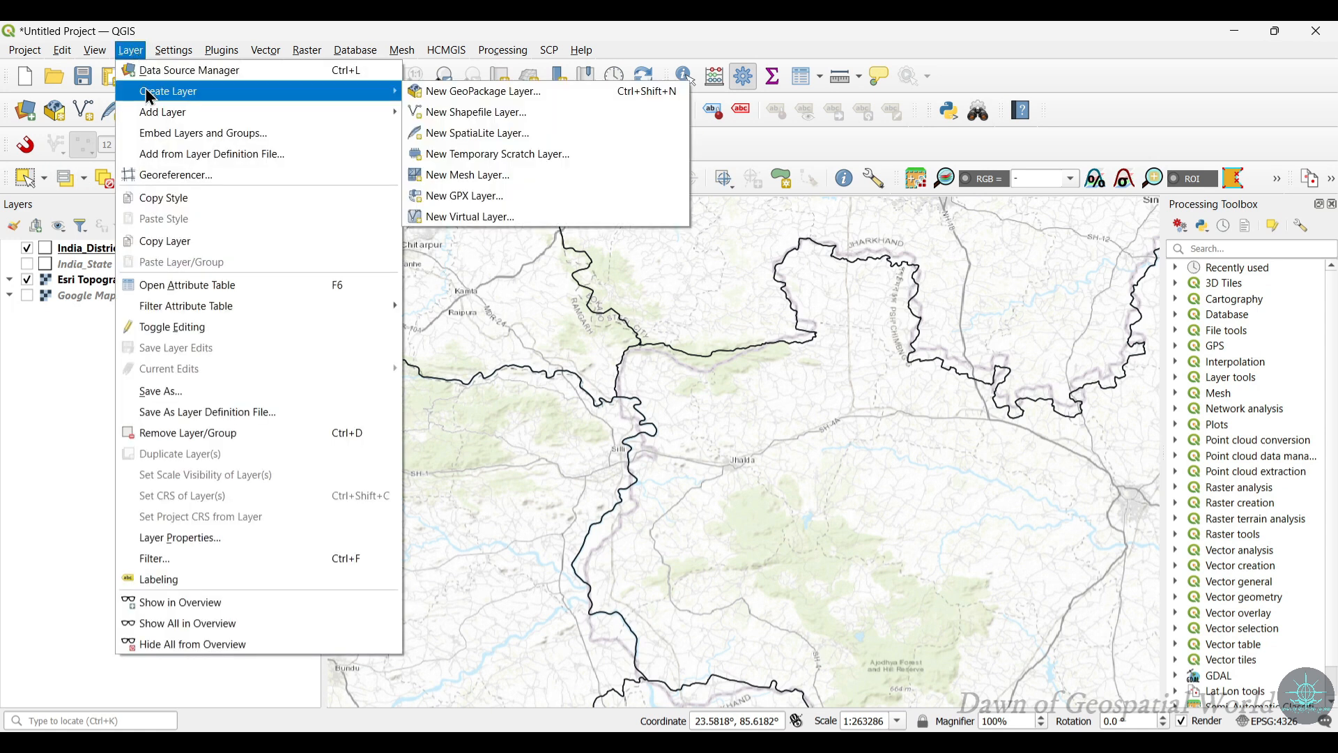
click(463, 119)
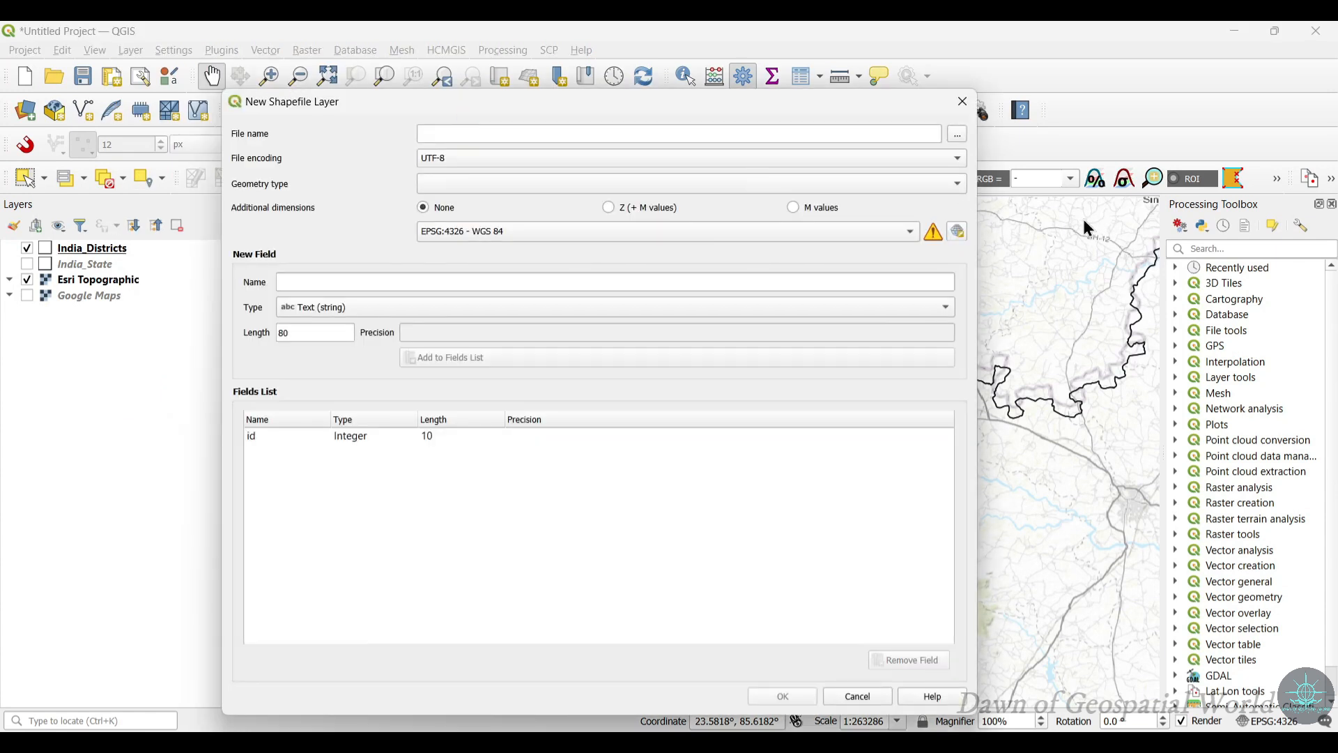
click(959, 135)
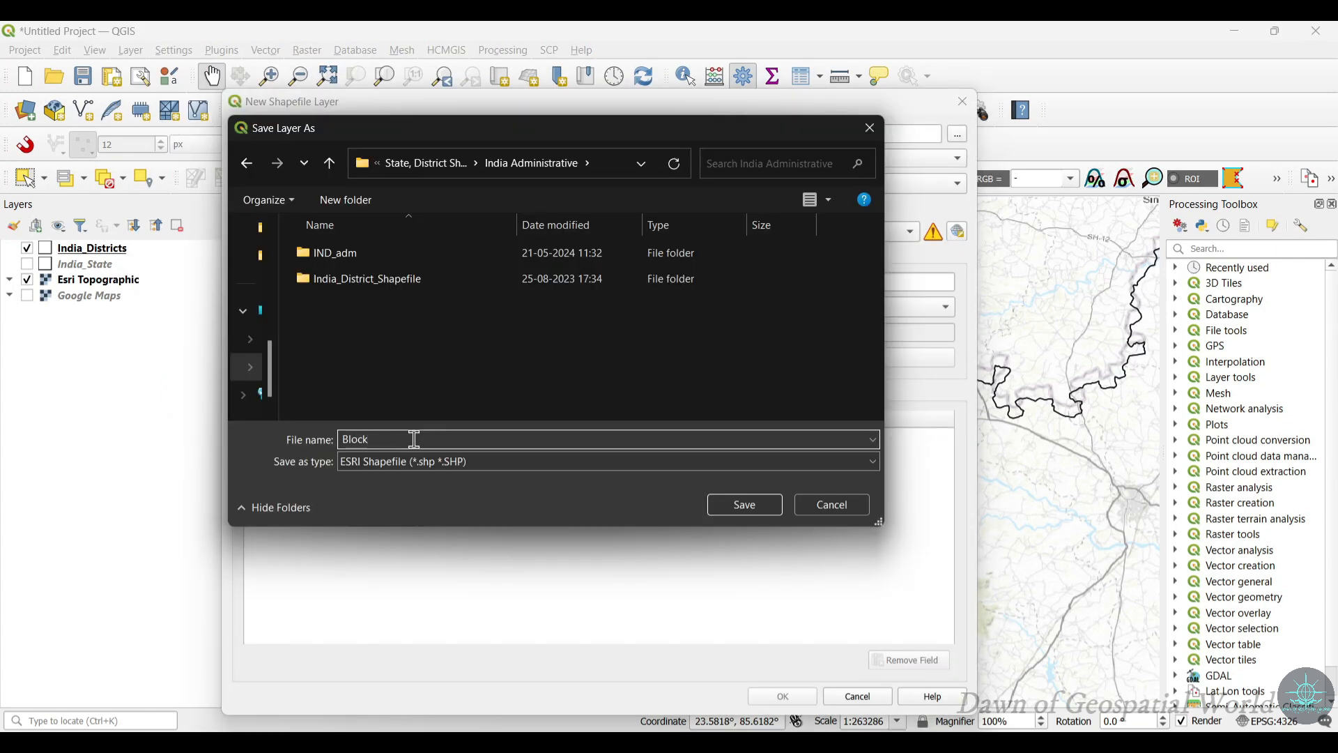
text(_map)
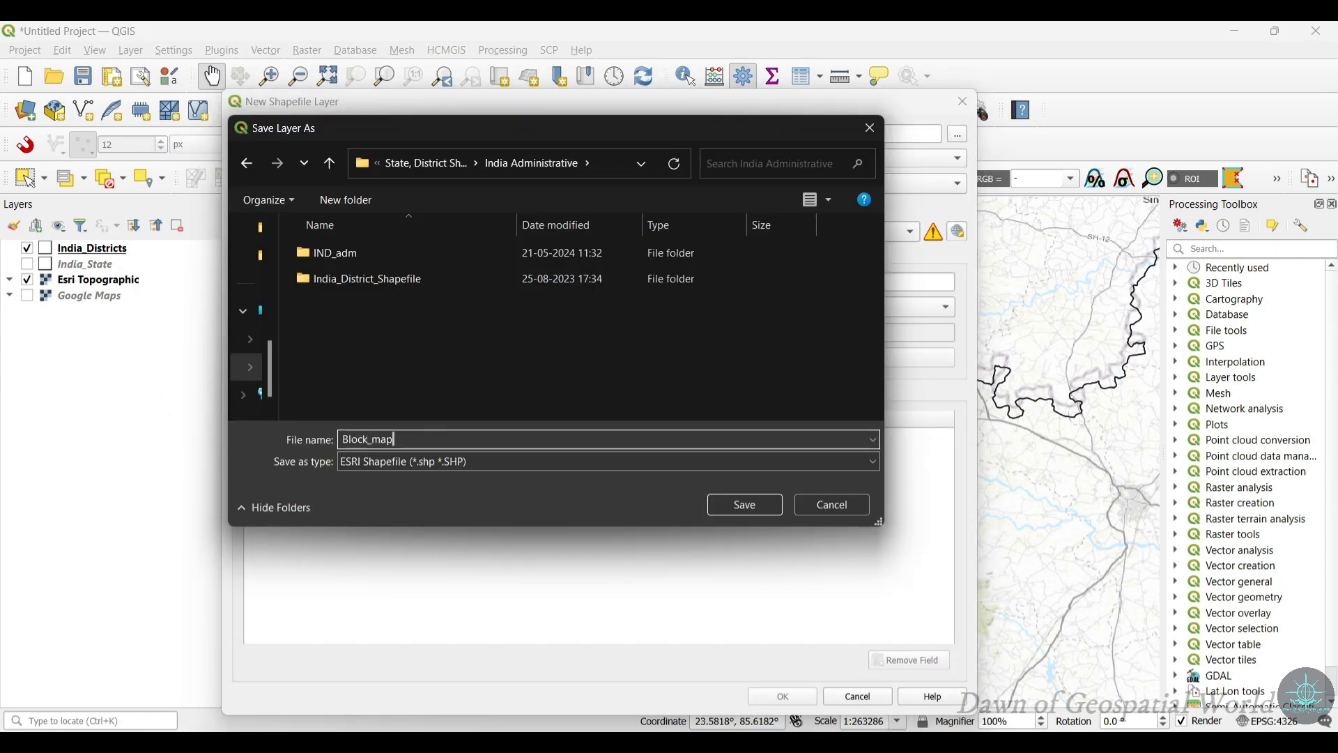
click(343, 440)
text(India _)
click(405, 437)
key(BackSpace)
click(751, 506)
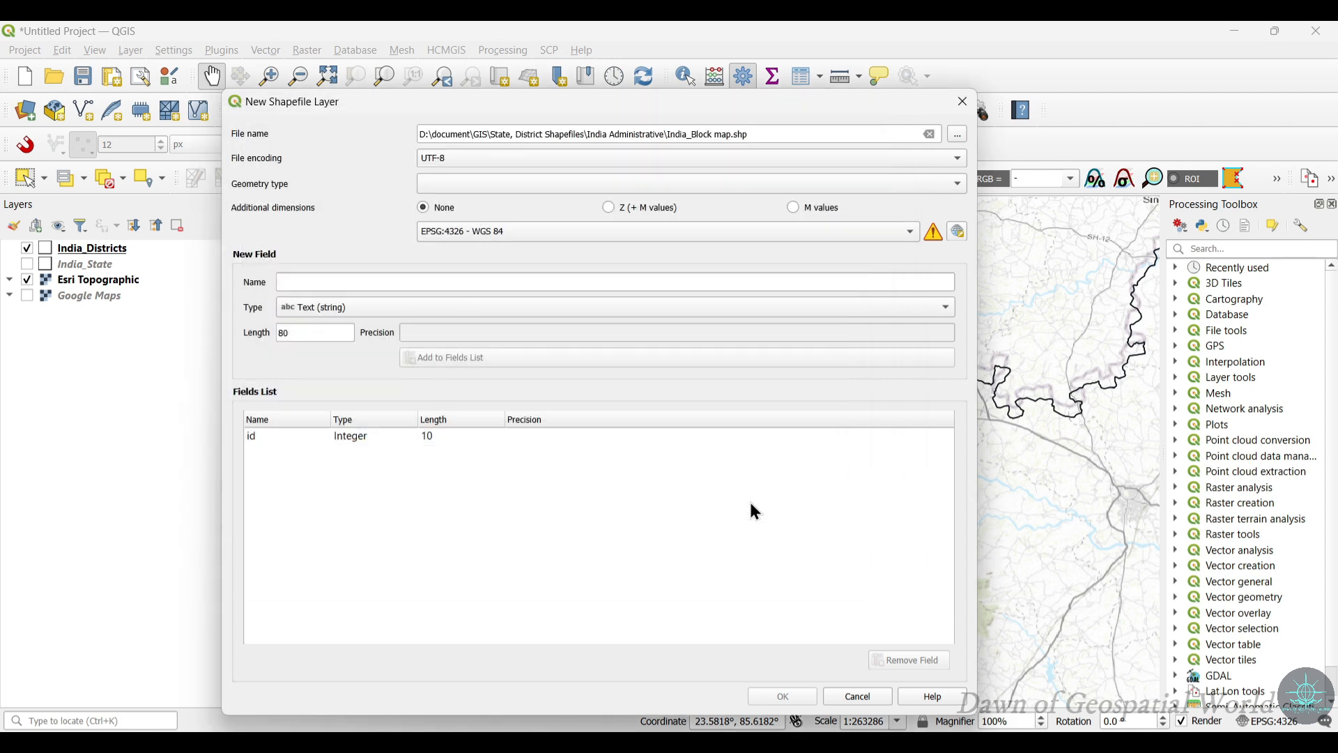
- Set the geometry type to Polygon, add a text field named Block Name, and create the shapefile layer
click(959, 184)
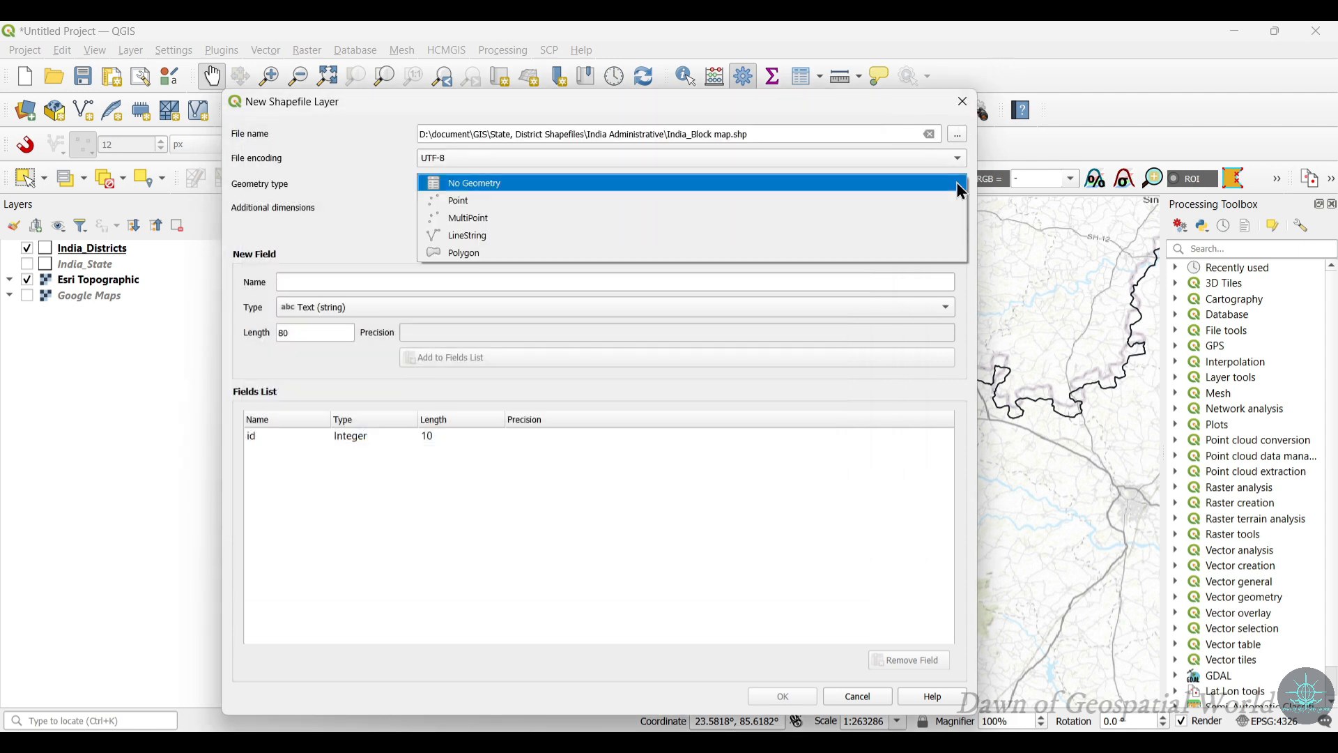
click(955, 254)
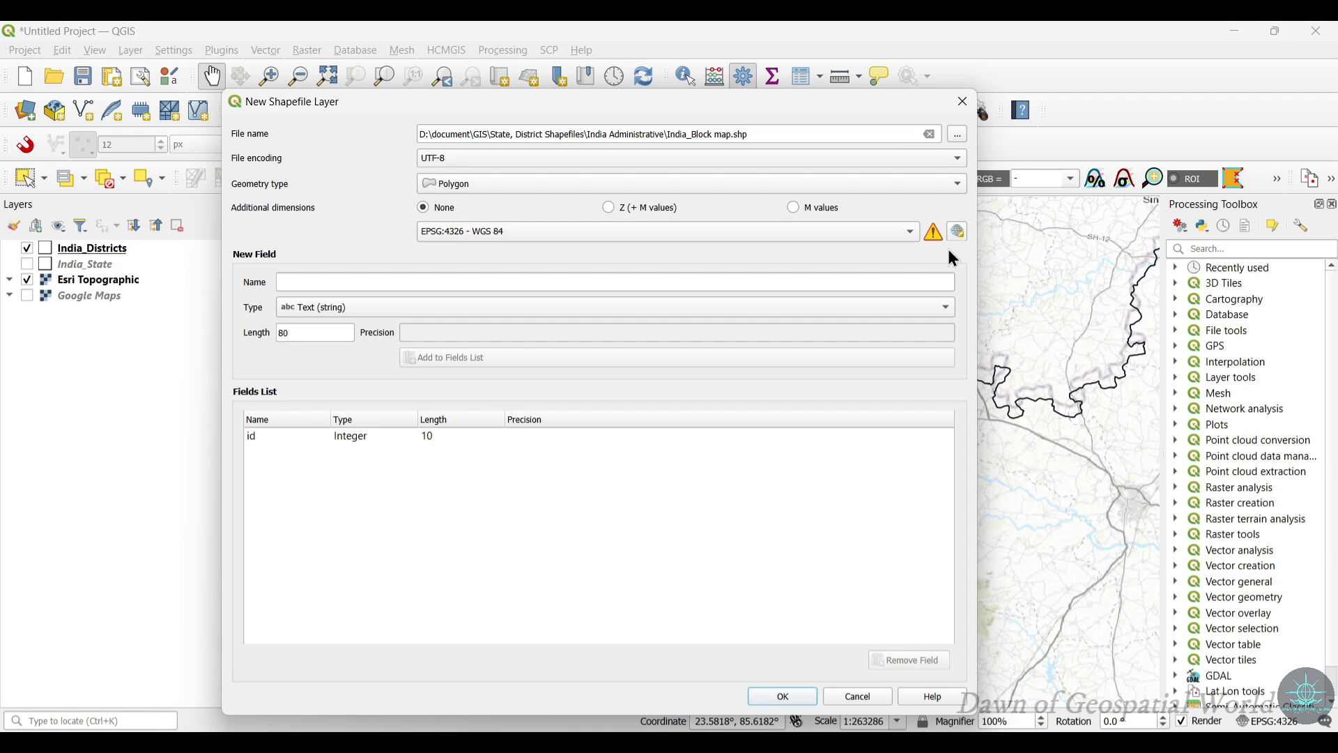
click(683, 287)
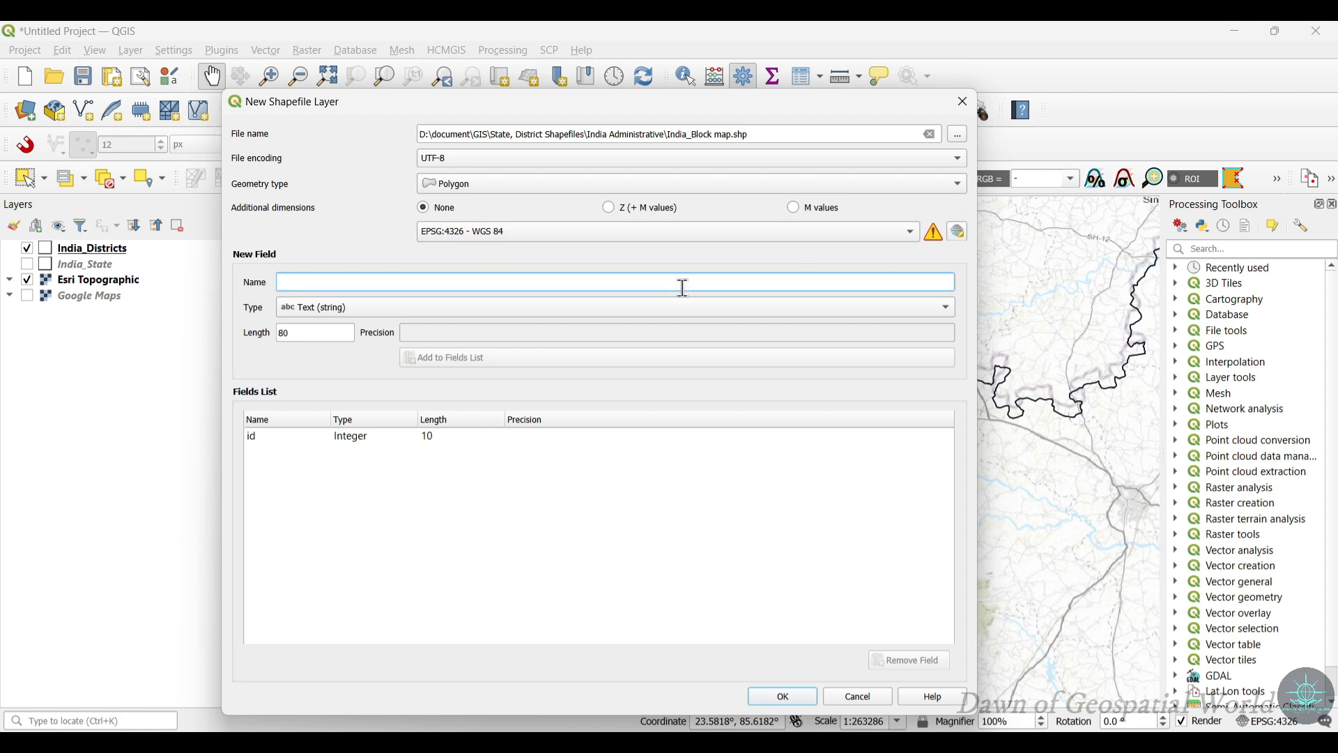
text(Block Name)
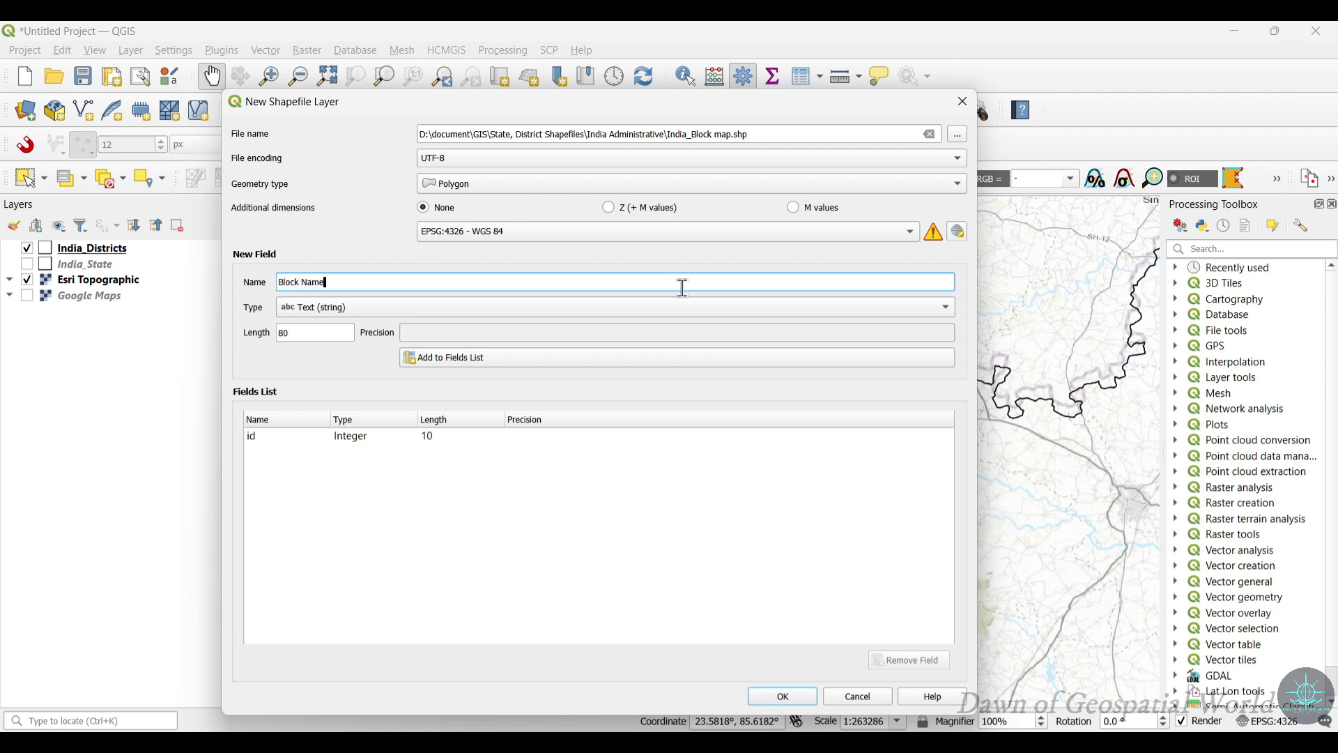
click(451, 361)
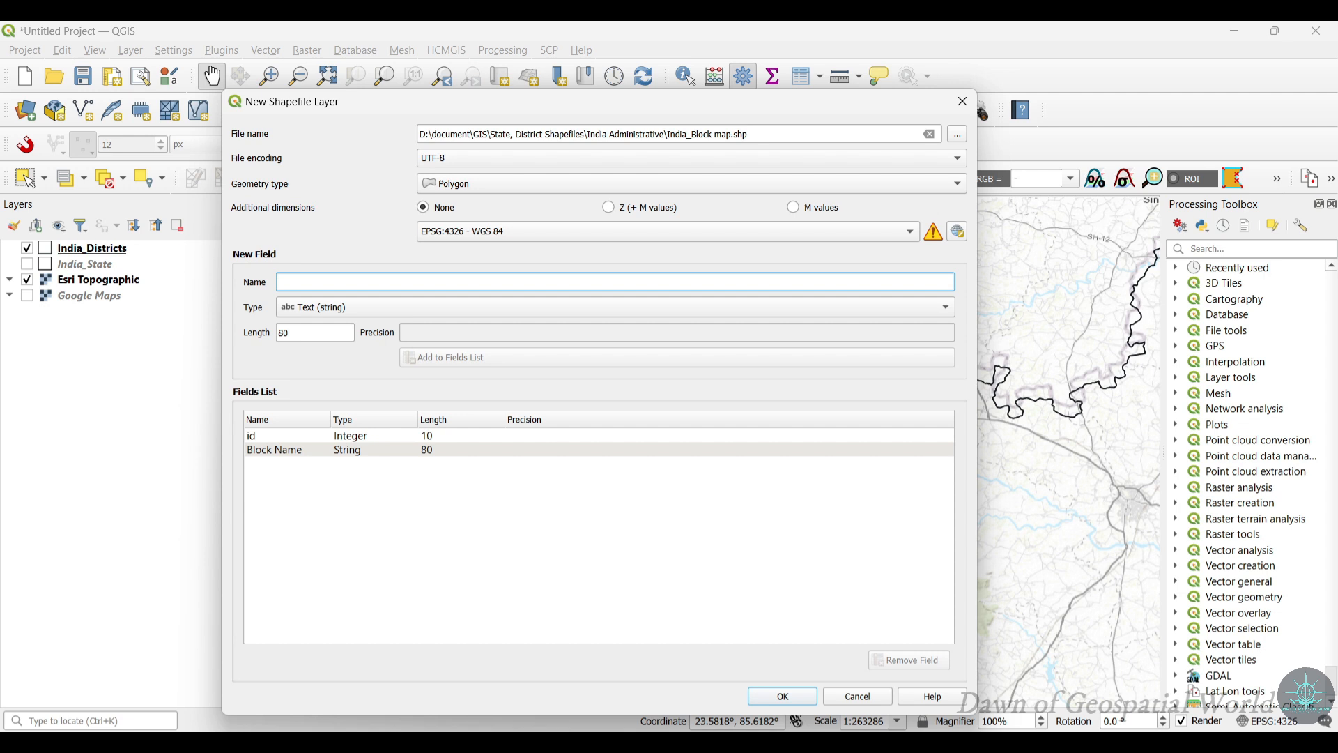
click(797, 702)
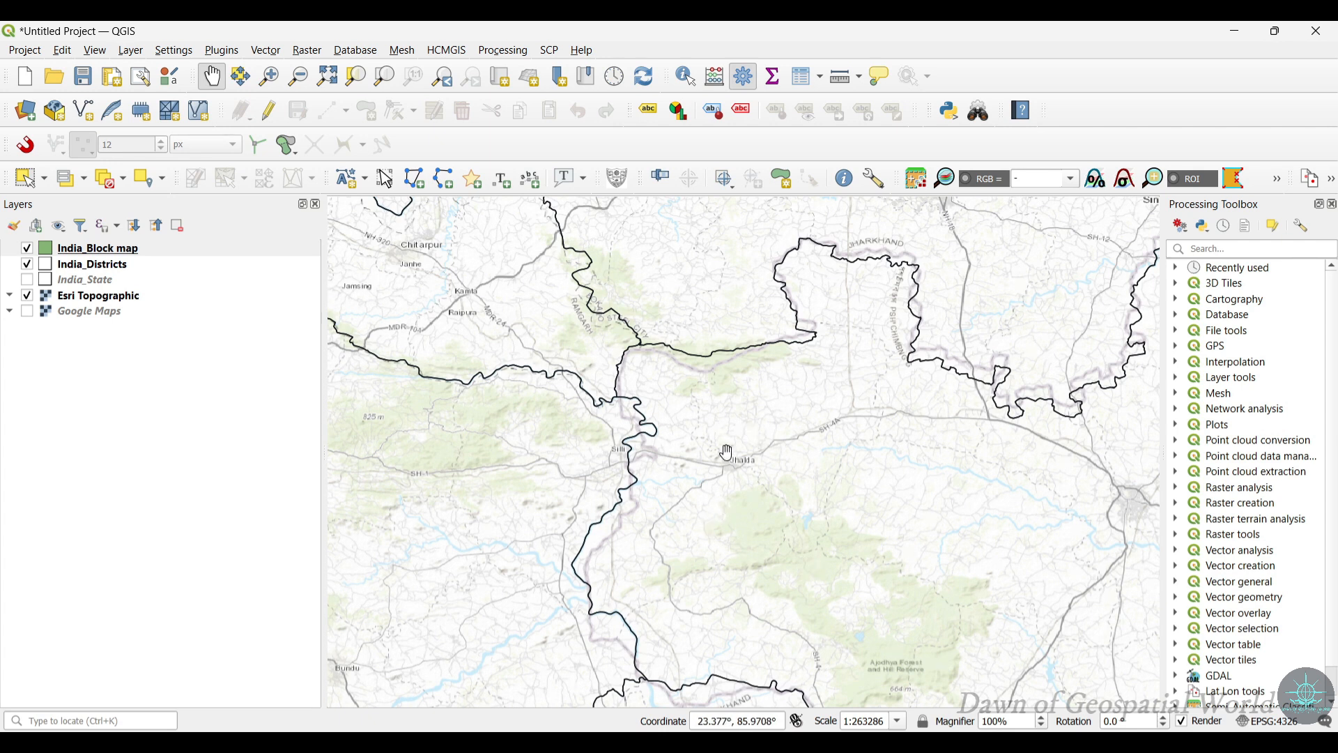
scroll(743, 444, up, 1)
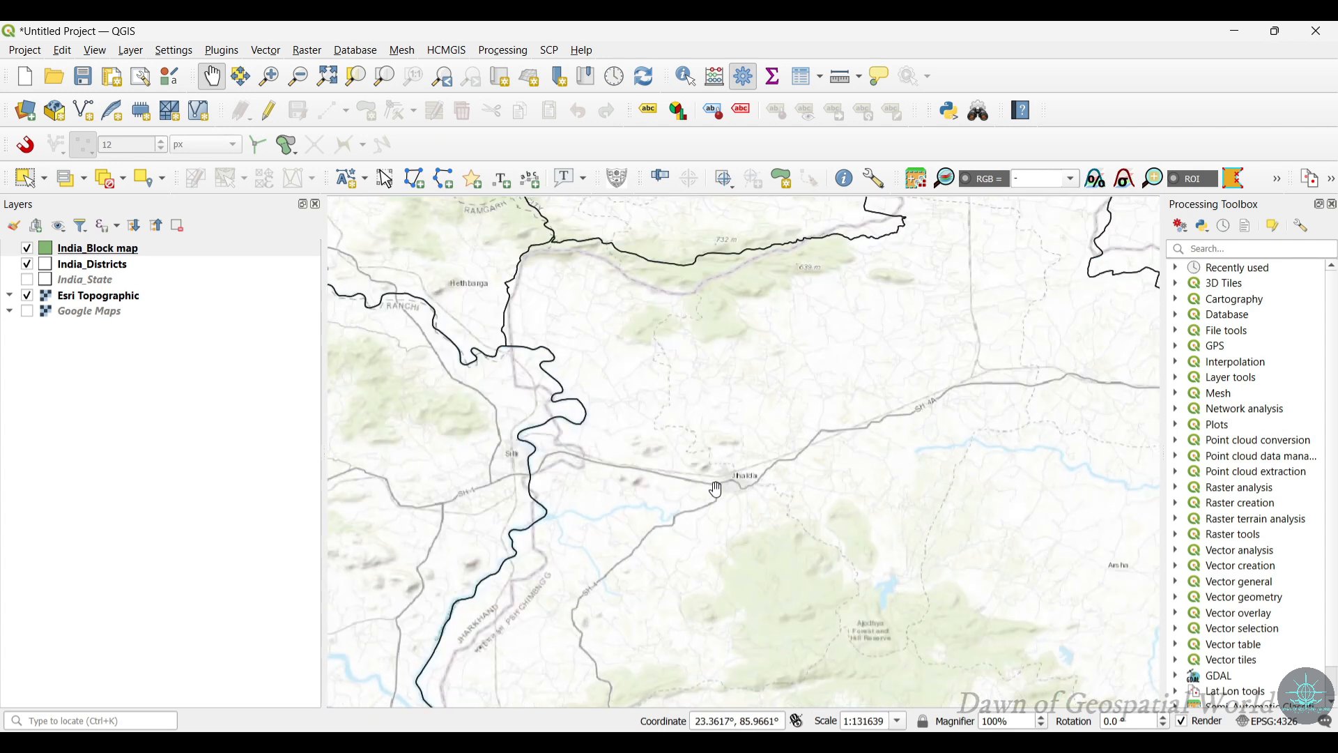
drag(735, 534, 707, 477)
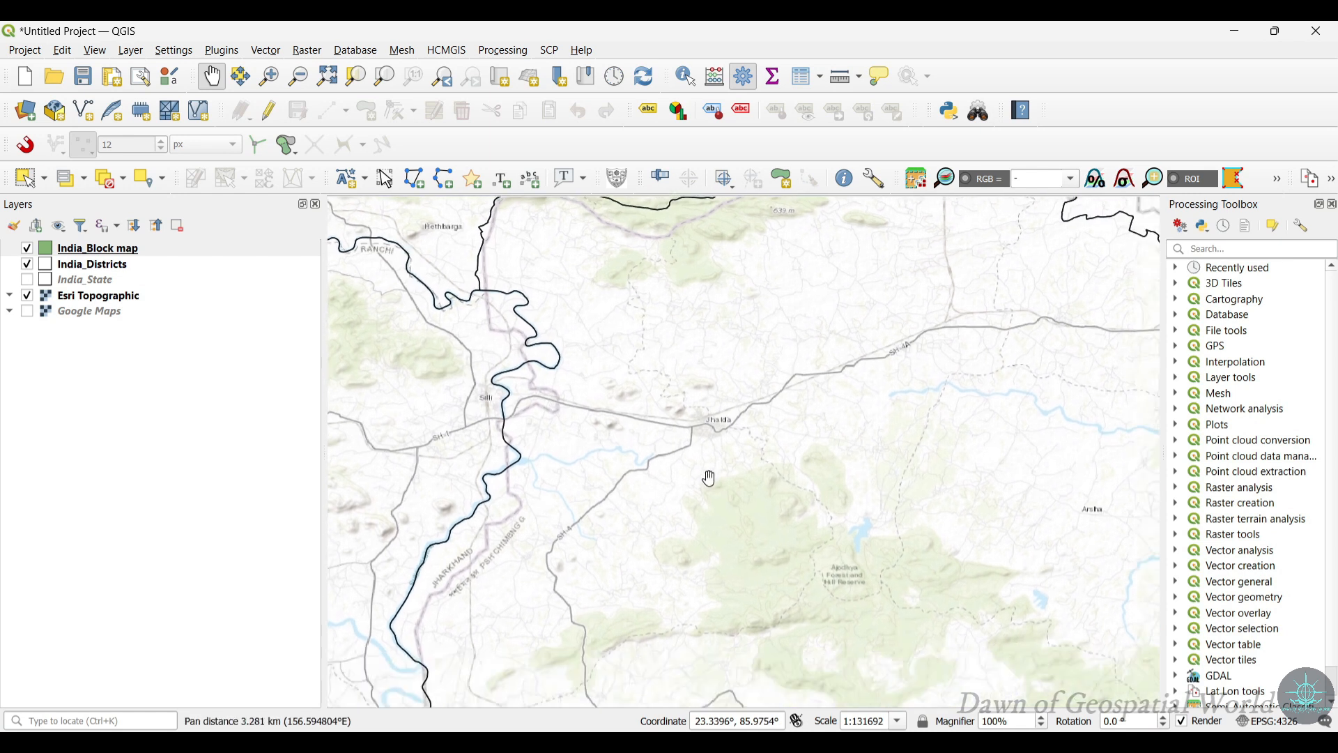
drag(717, 291, 705, 361)
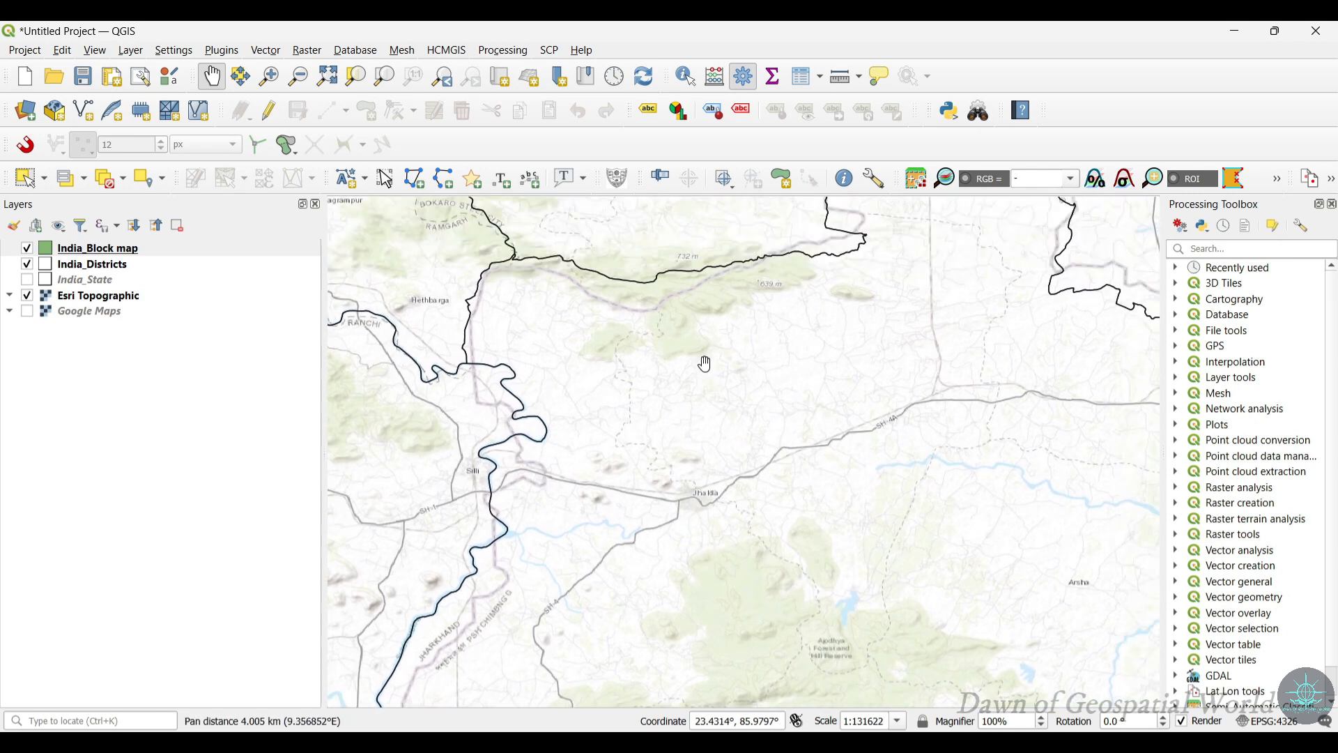
scroll(729, 301, up, 1)
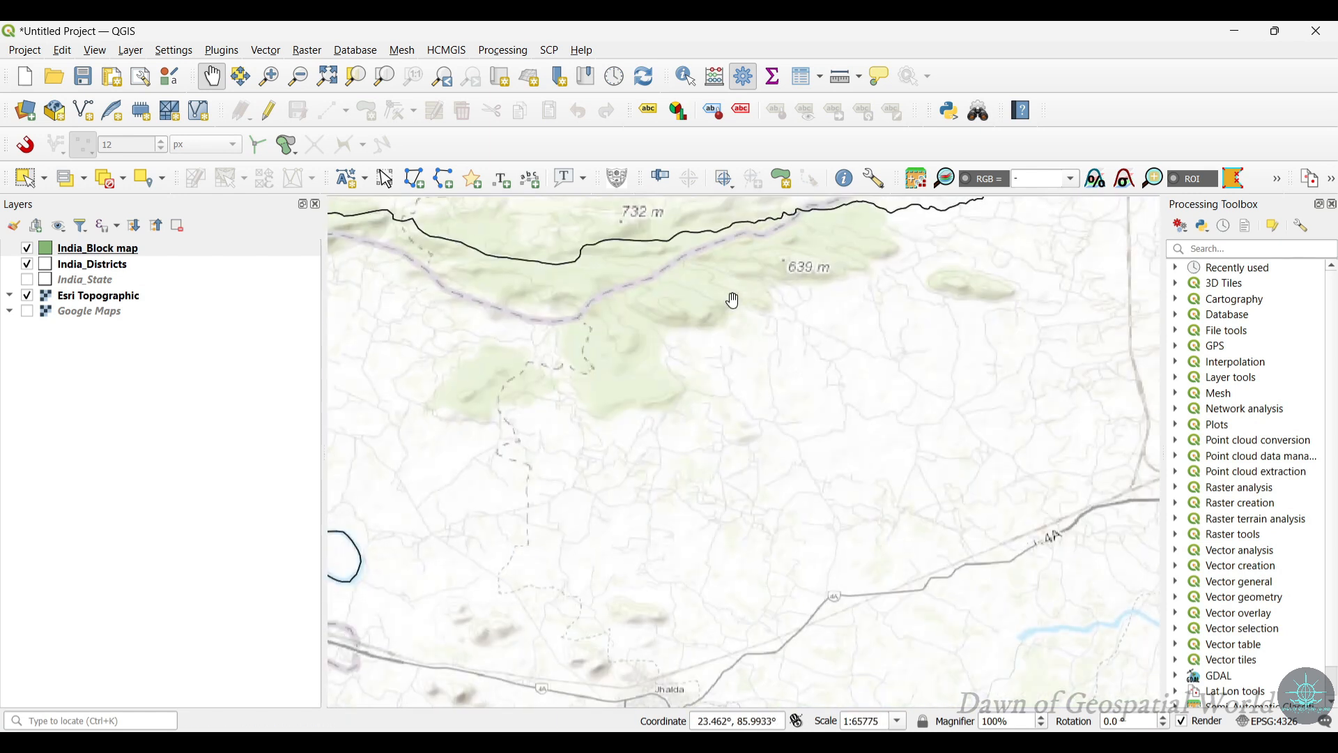
scroll(732, 300, down, 1)
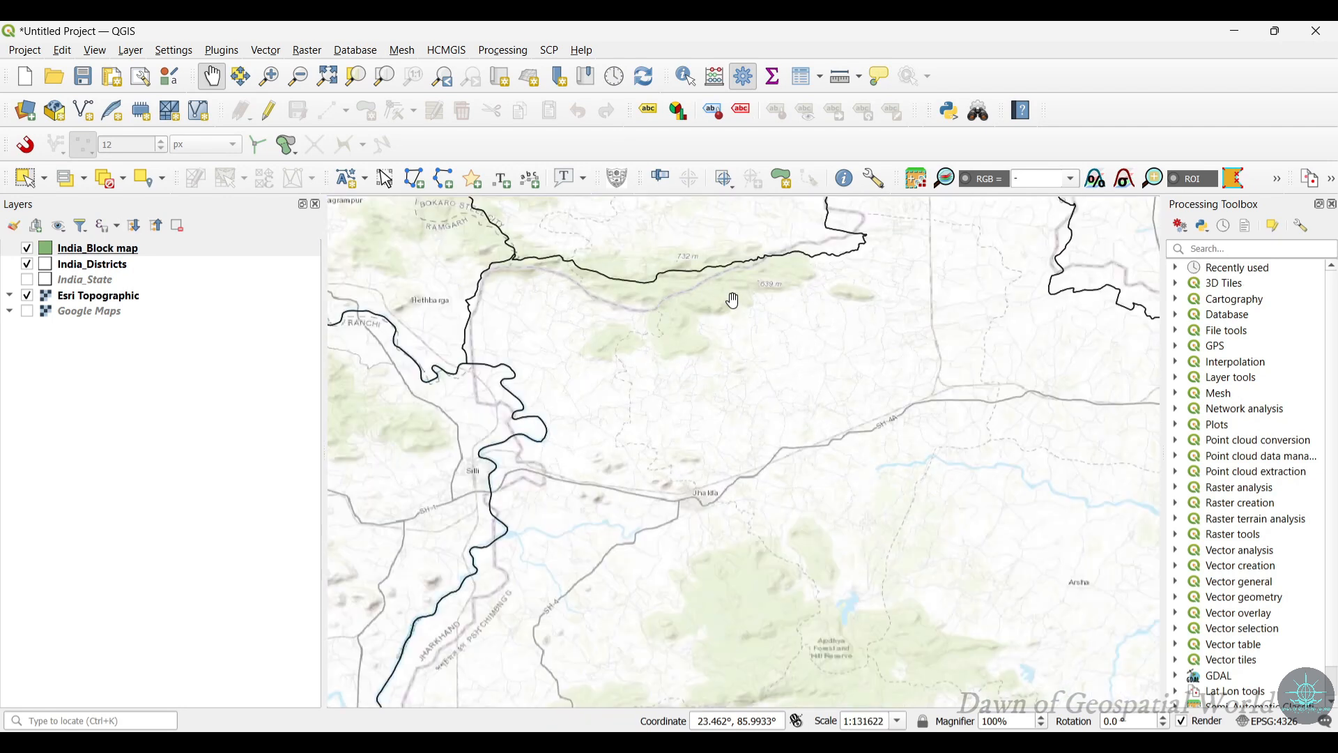
drag(705, 397, 687, 328)
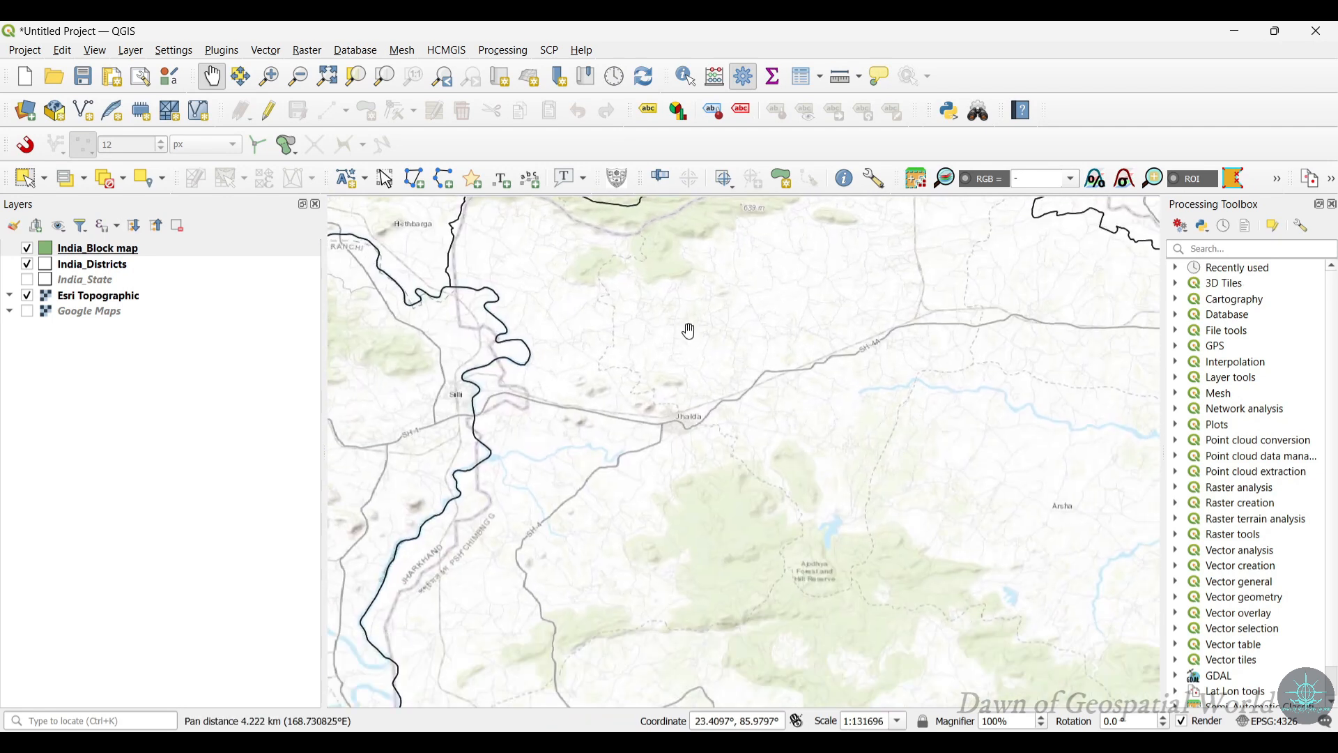
click(274, 115)
click(363, 113)
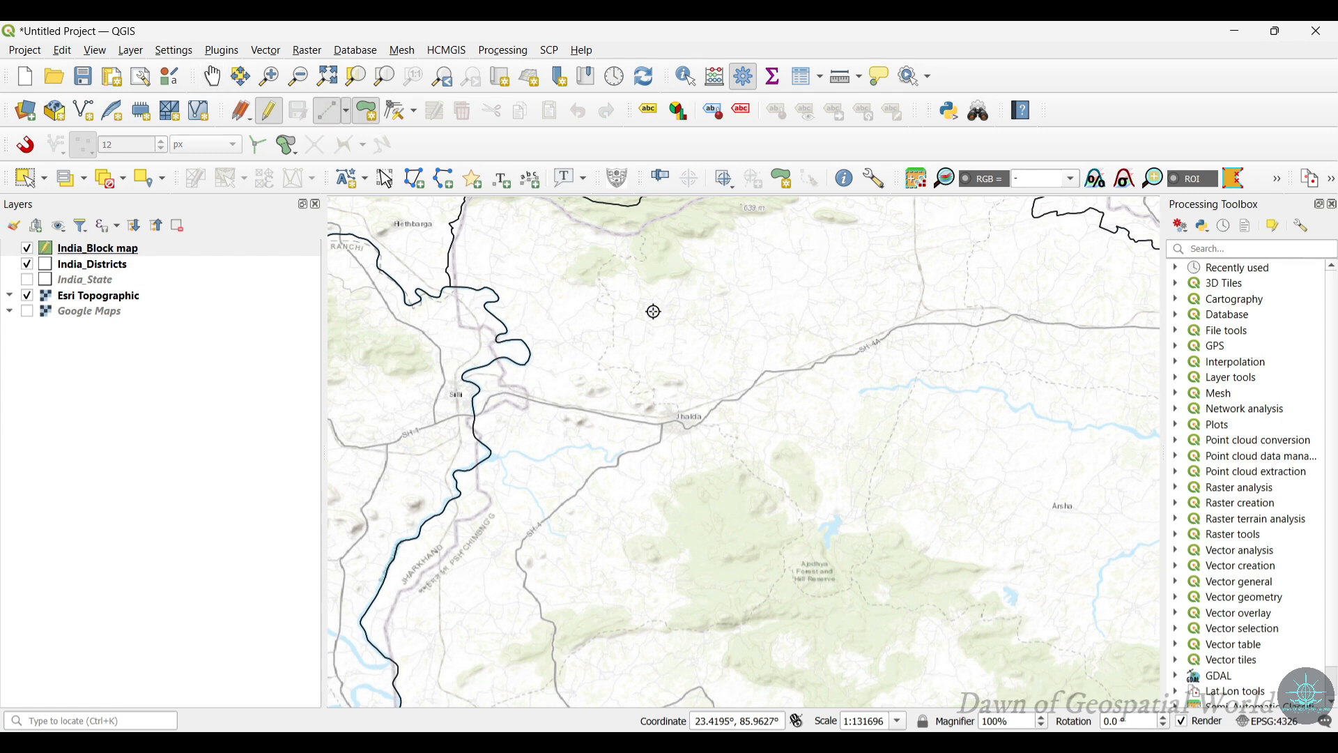
scroll(652, 311, down, 1)
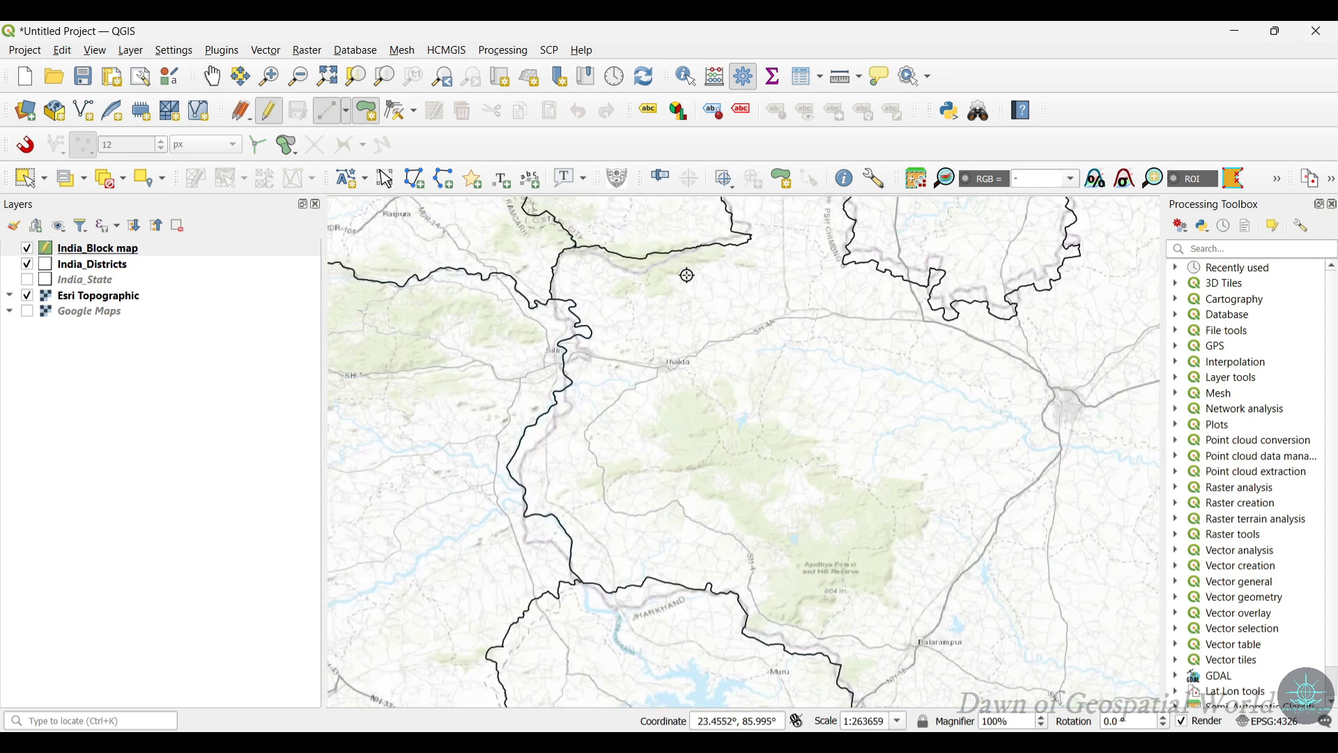
scroll(683, 275, up, 1)
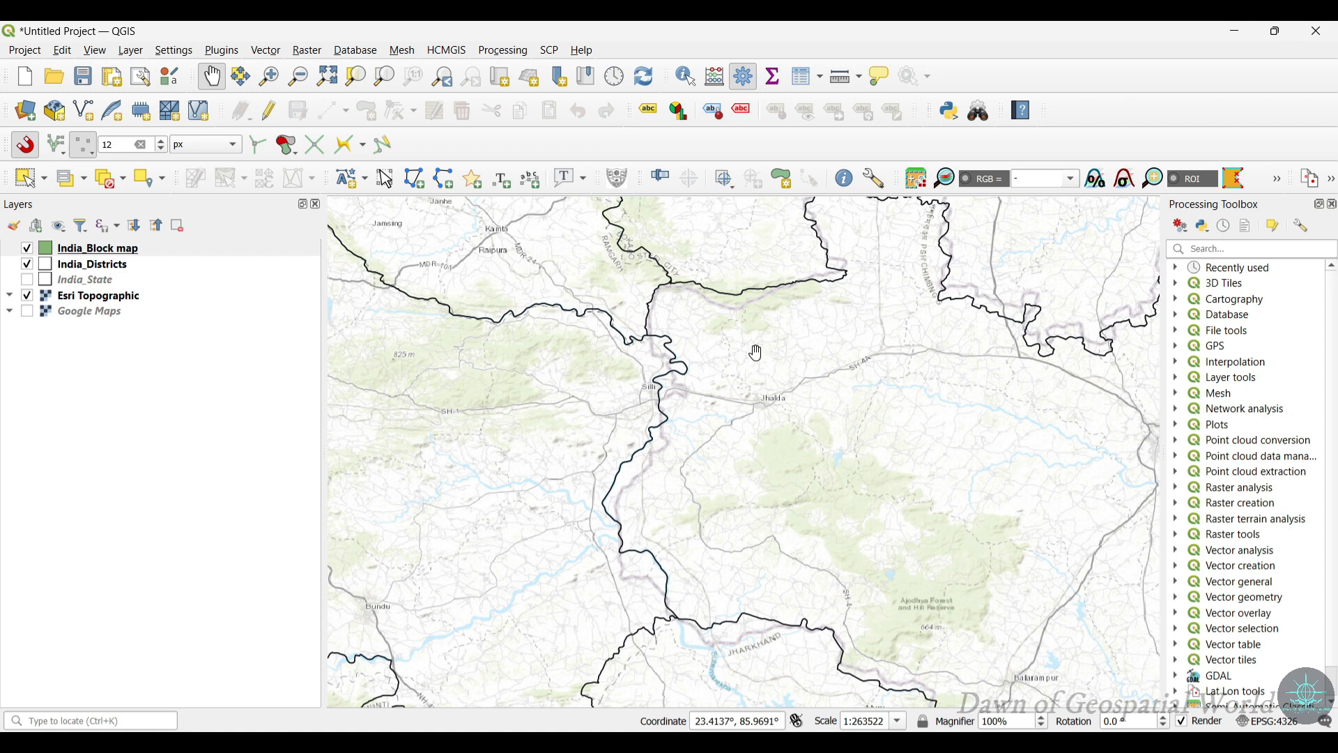
- Put the India_Block map layer in edit mode, start adding a polygon feature, and hide the India_Districts layer
click(269, 111)
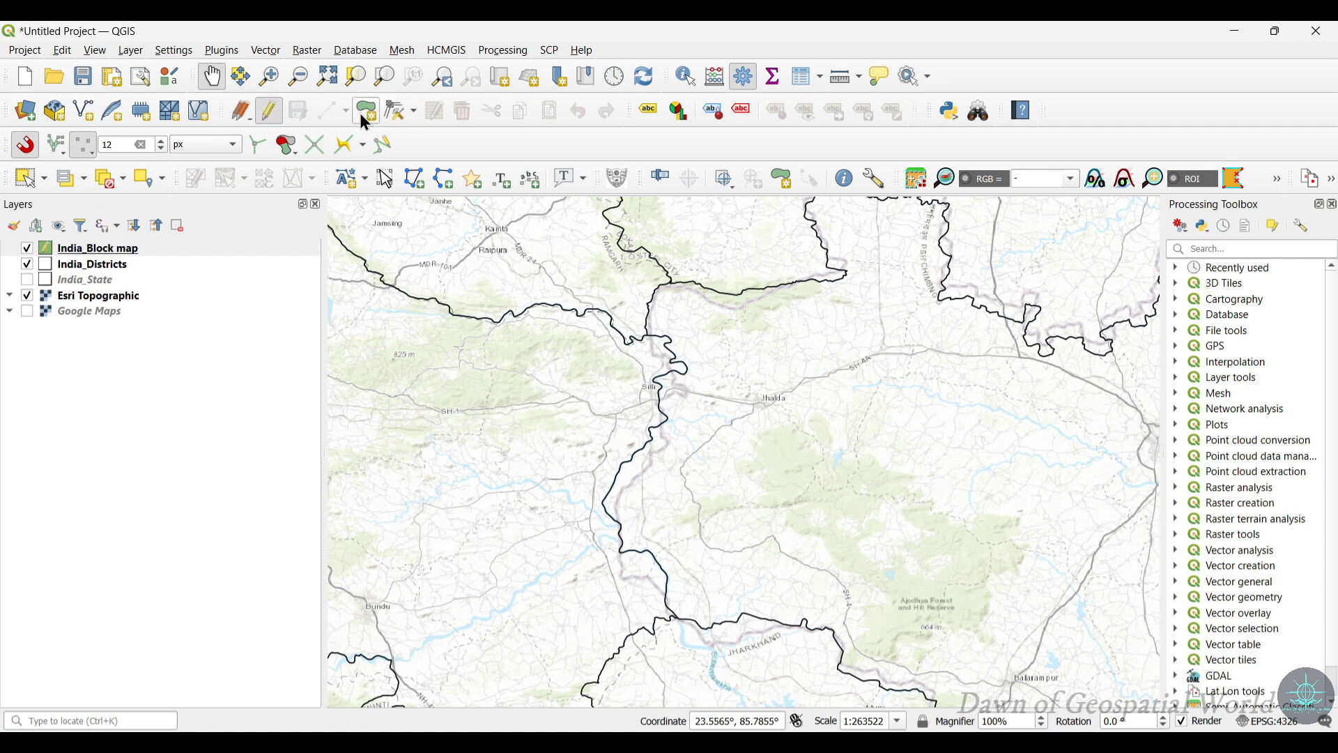
click(364, 115)
scroll(782, 287, up, 1)
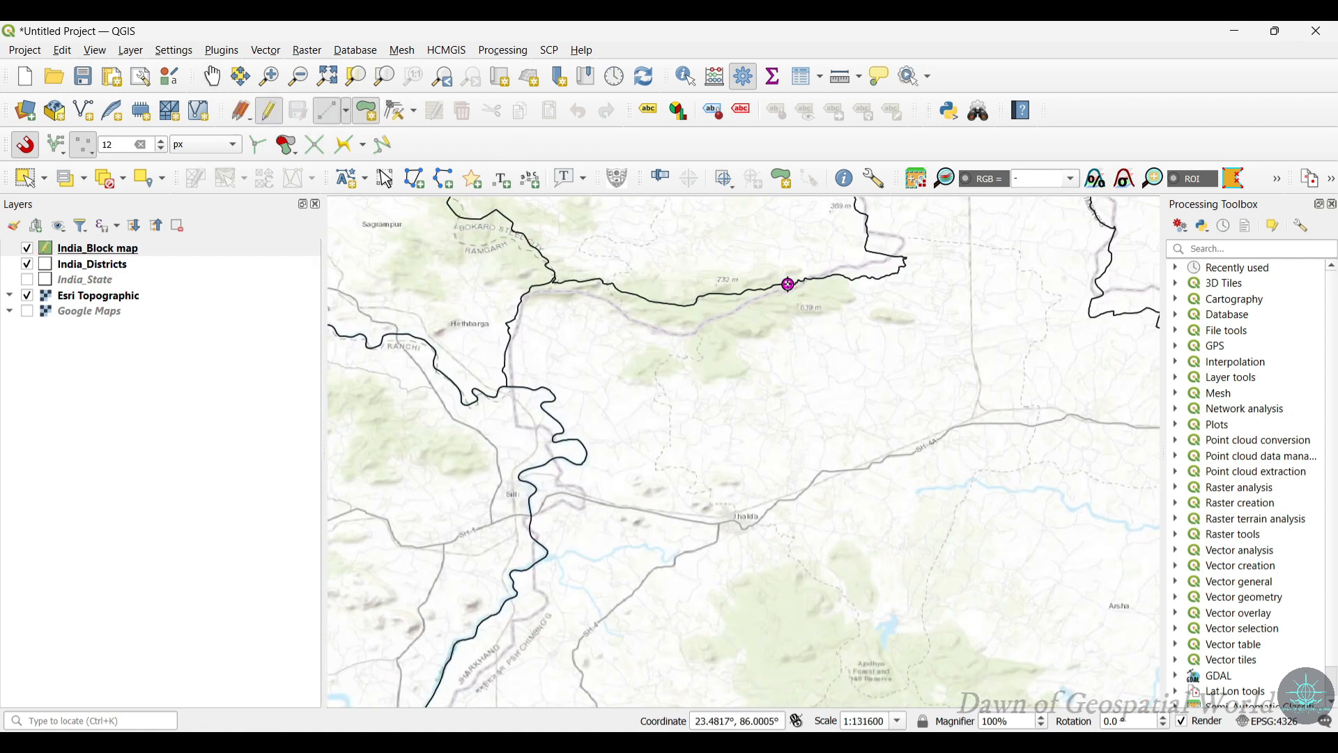
click(28, 265)
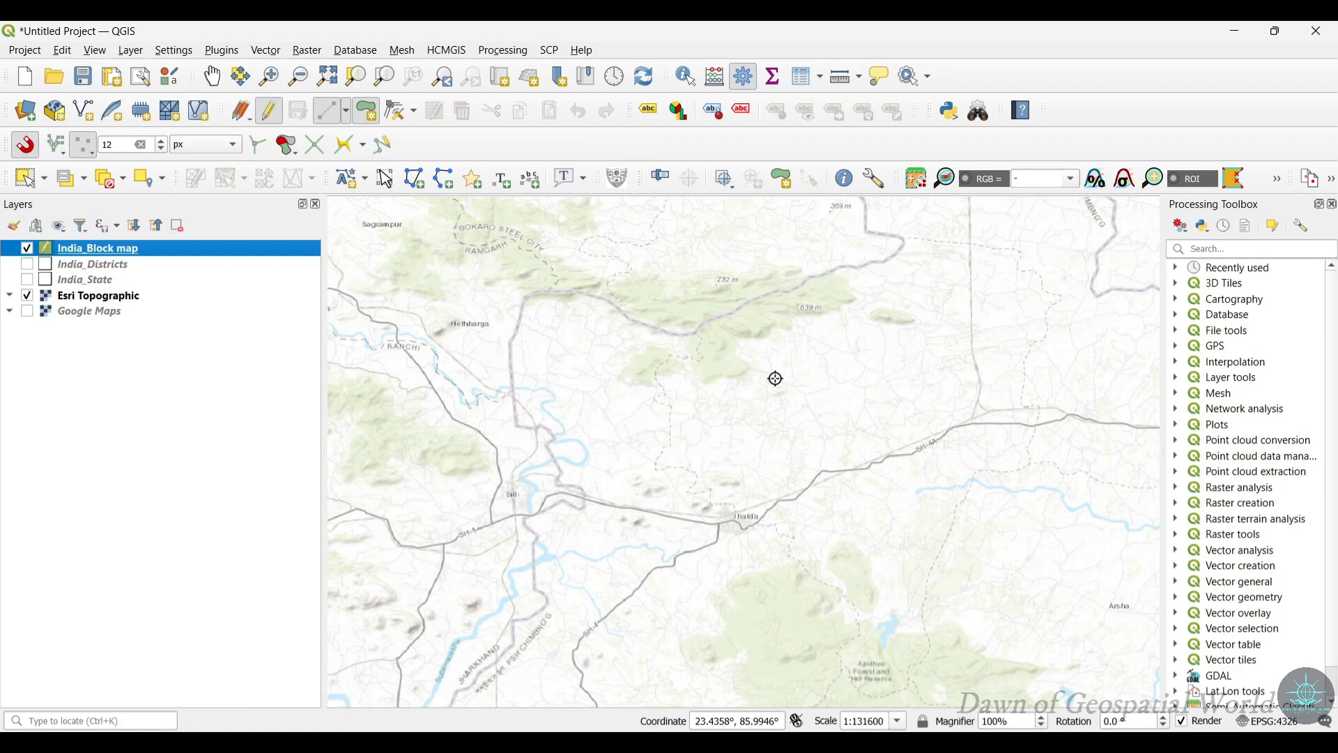
- Digitize the block polygon from the state border north of Jhalda, southward past the hills, to the area just northwest of Jhalda
click(698, 337)
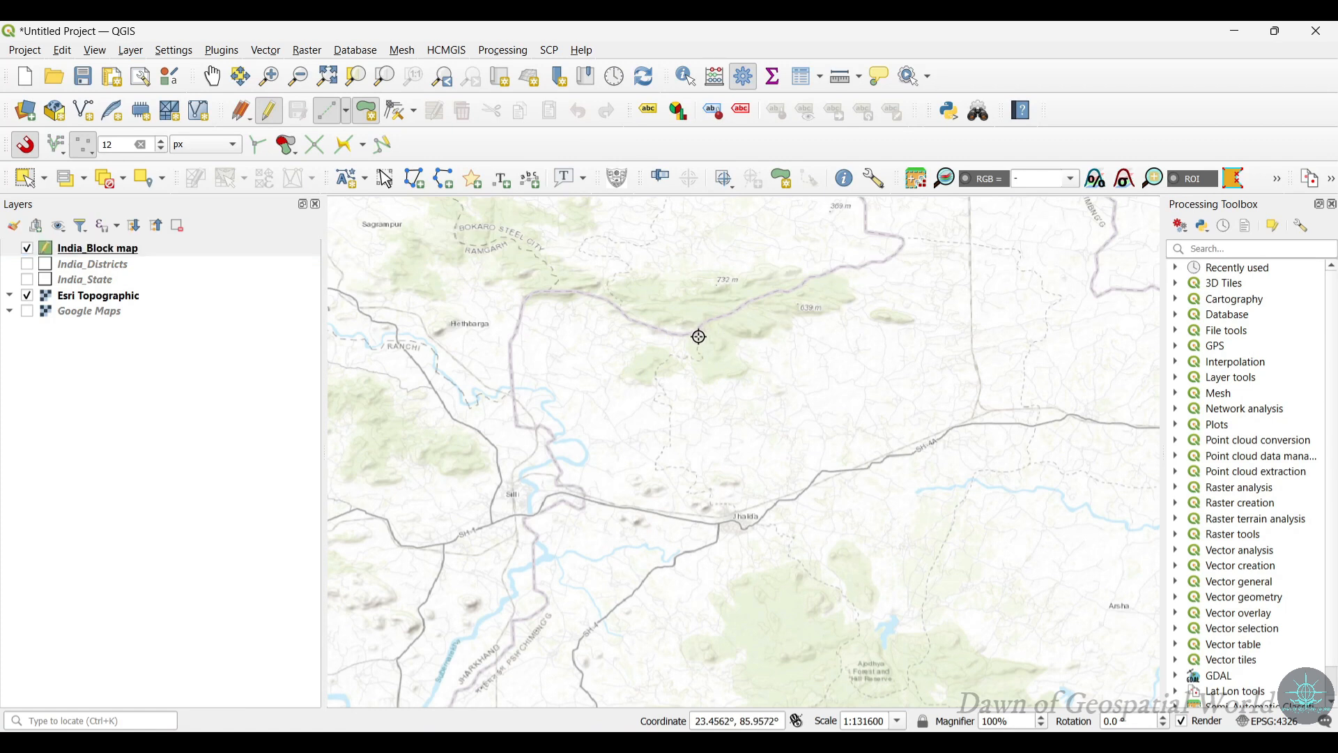
click(672, 357)
click(656, 365)
click(653, 377)
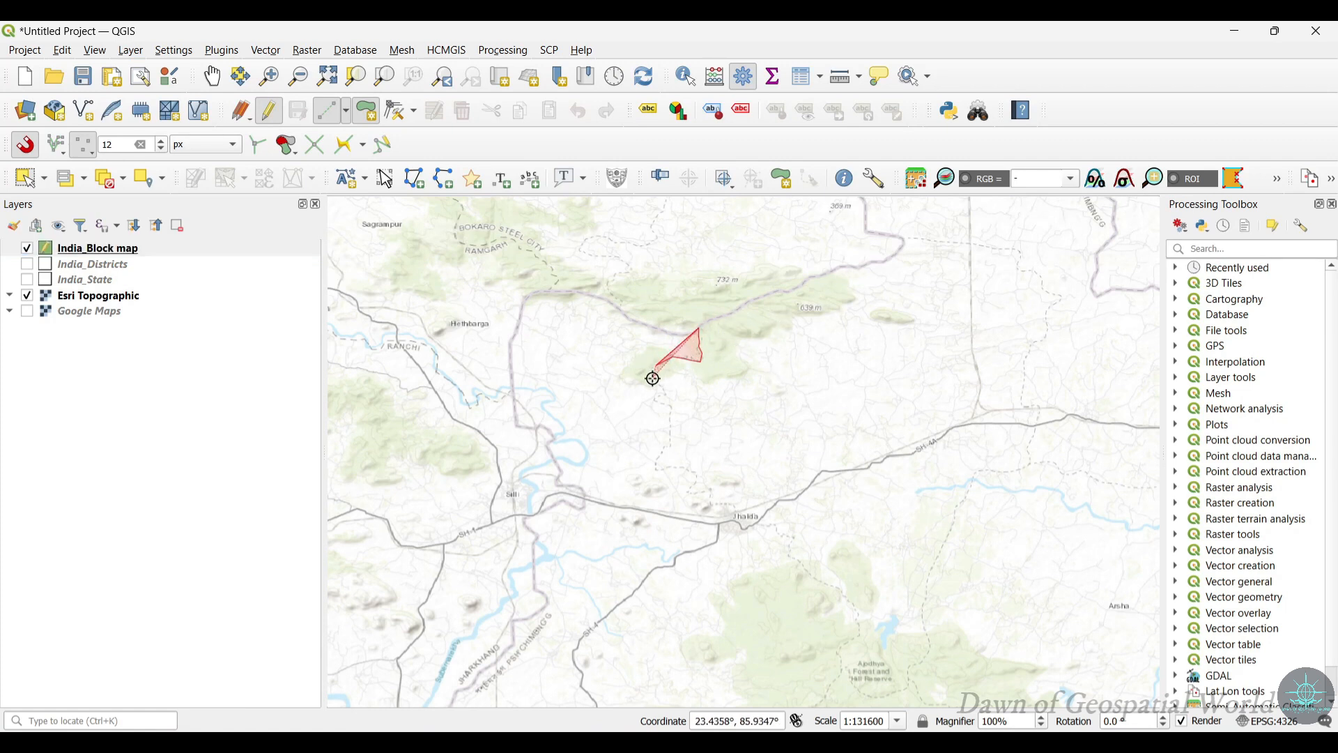
click(661, 391)
click(656, 399)
click(663, 410)
click(671, 446)
click(658, 456)
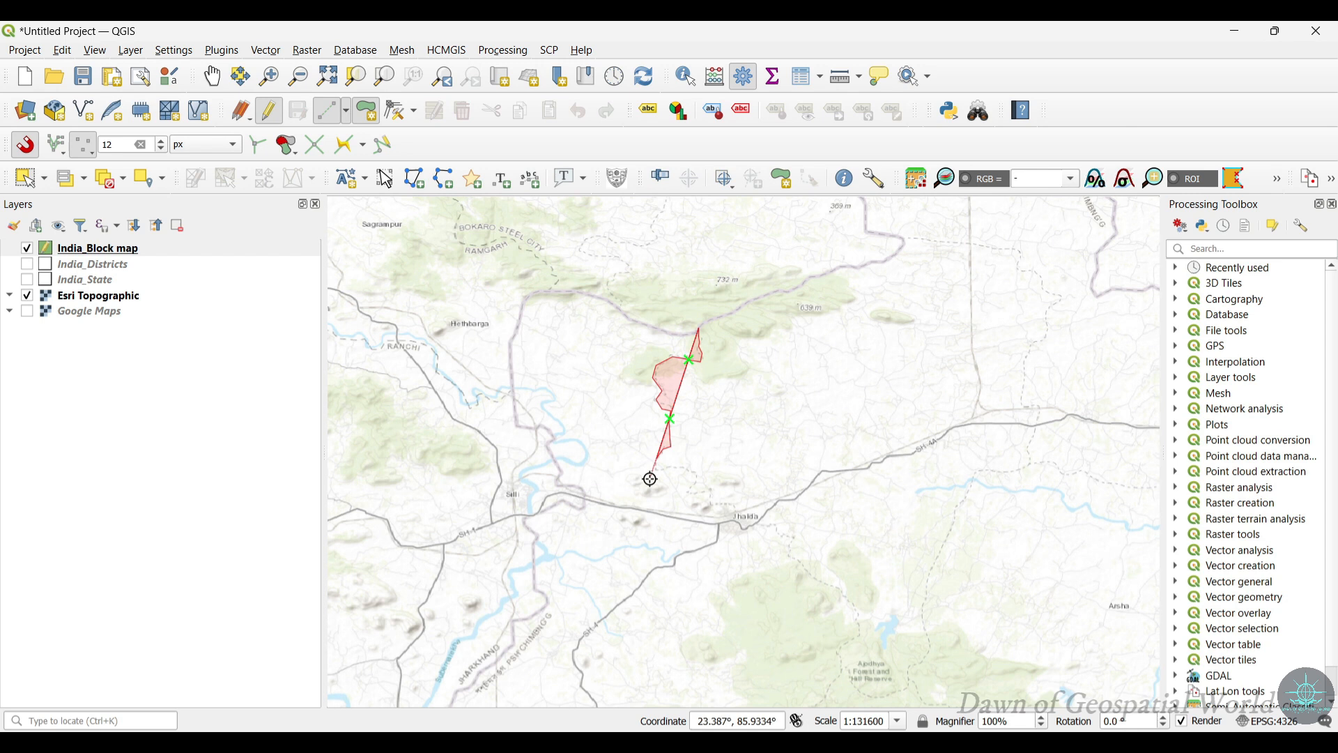
click(654, 469)
click(661, 469)
click(686, 471)
click(688, 491)
click(706, 495)
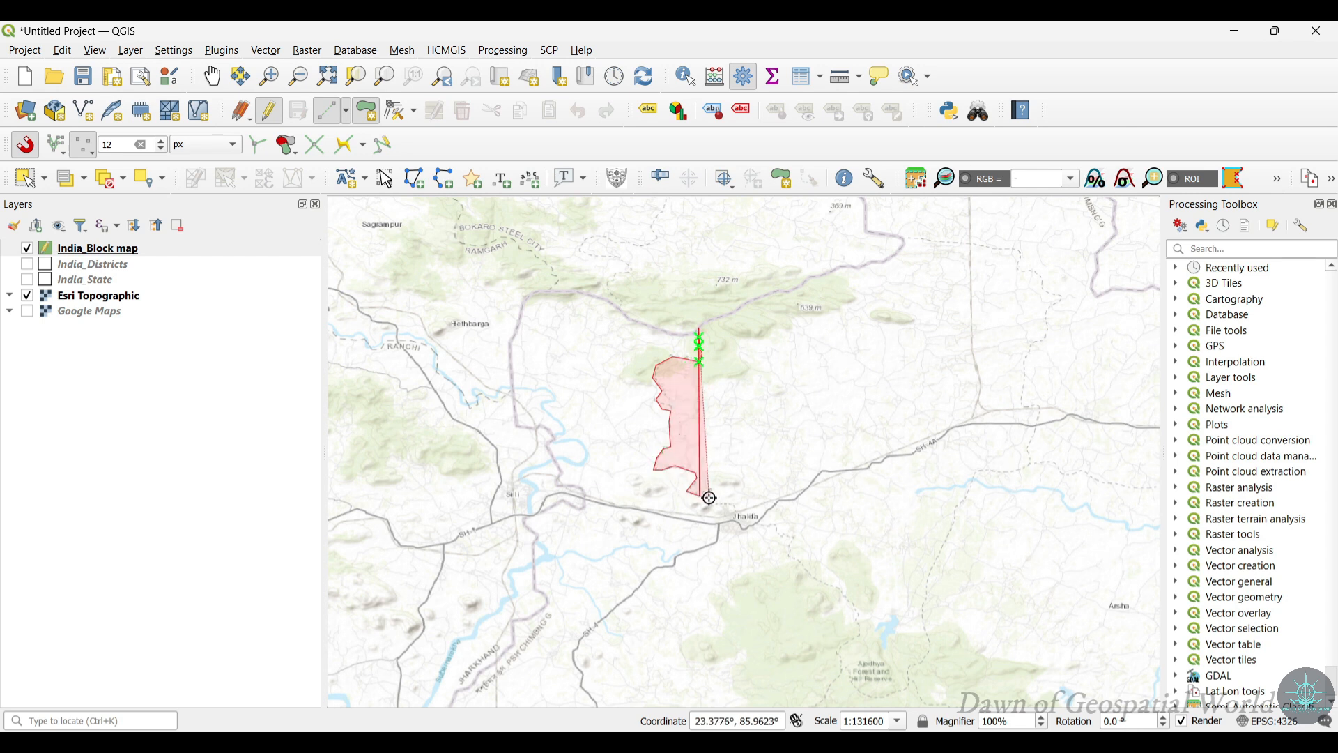
- Continue the polygon outline through Jhalda and southeast along the hills to the western side of the Ajodhya Forest and Hill Reserve
click(711, 504)
click(727, 508)
click(741, 522)
click(775, 522)
click(780, 530)
click(796, 537)
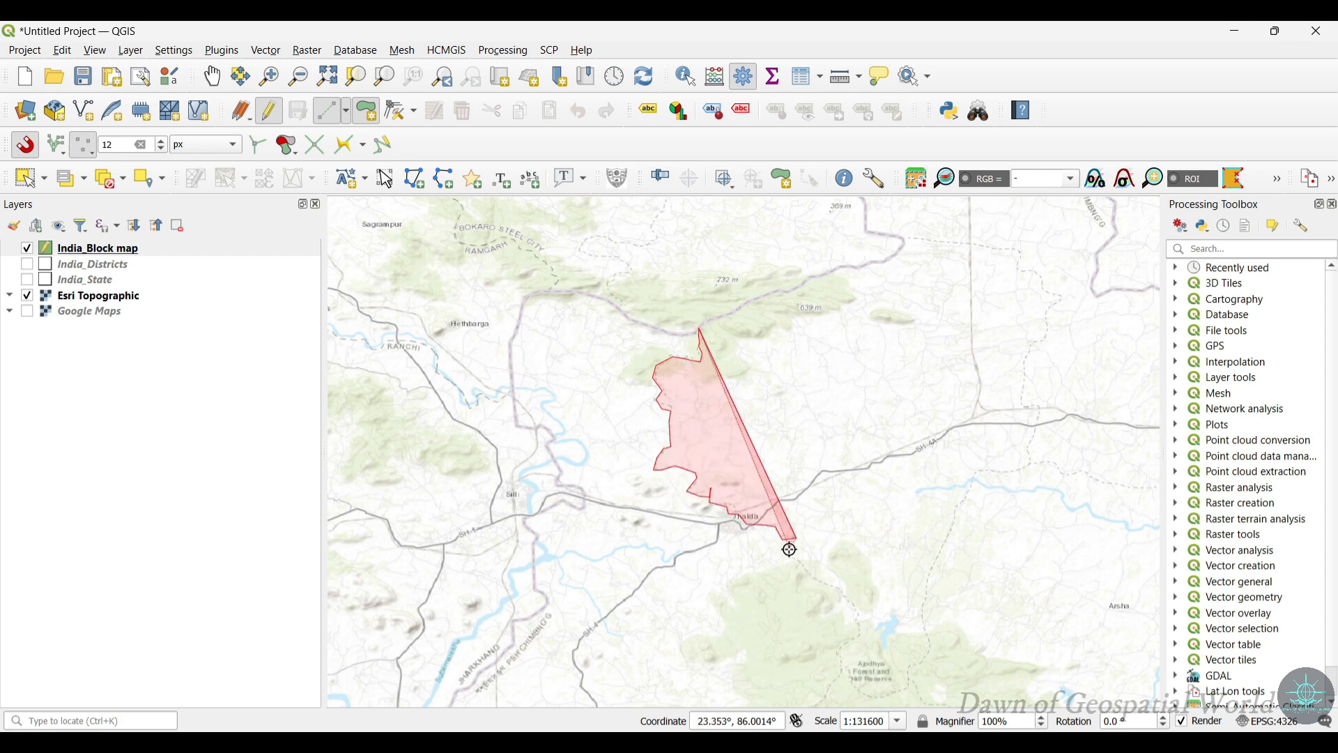
click(792, 558)
click(808, 576)
click(836, 586)
click(852, 606)
click(869, 626)
click(828, 690)
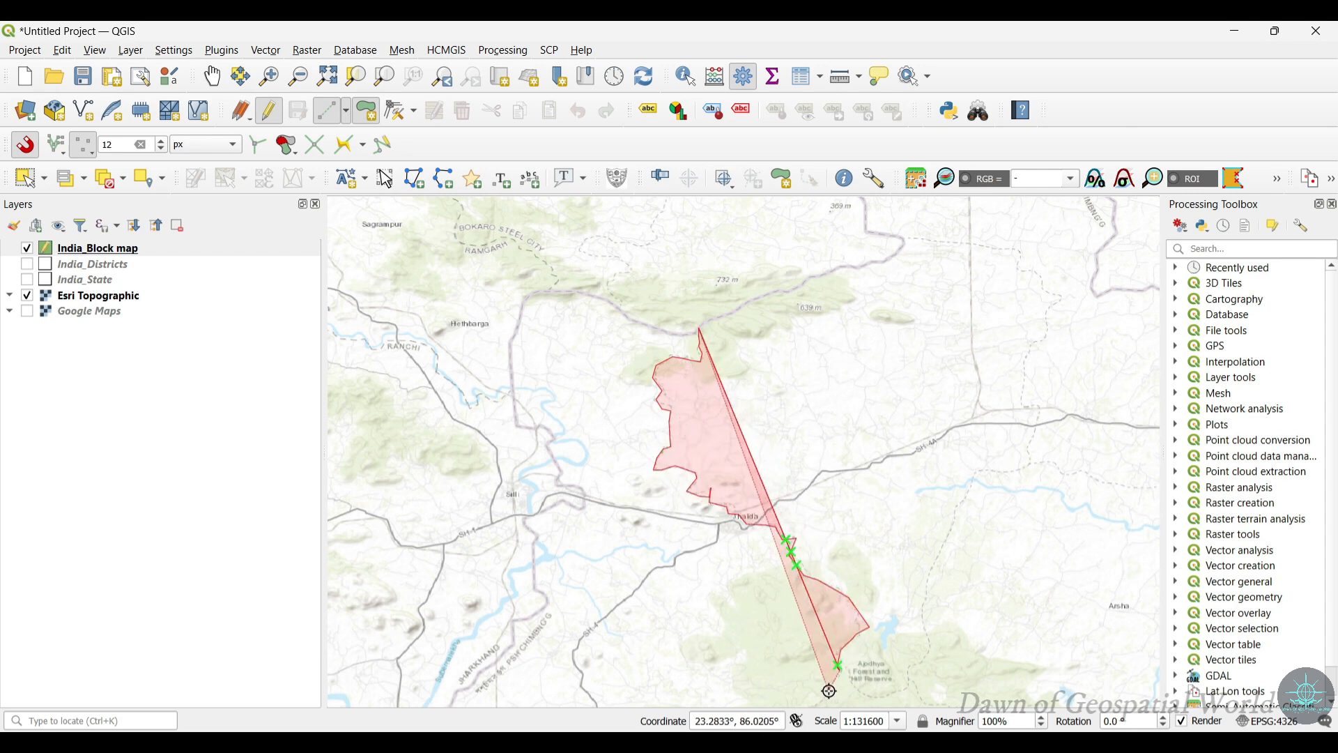
- Continue the polygon outline from west of the Ajodhya Forest and Hill Reserve, southwest along the hills to the looping main road
key(Down)
key(Down)
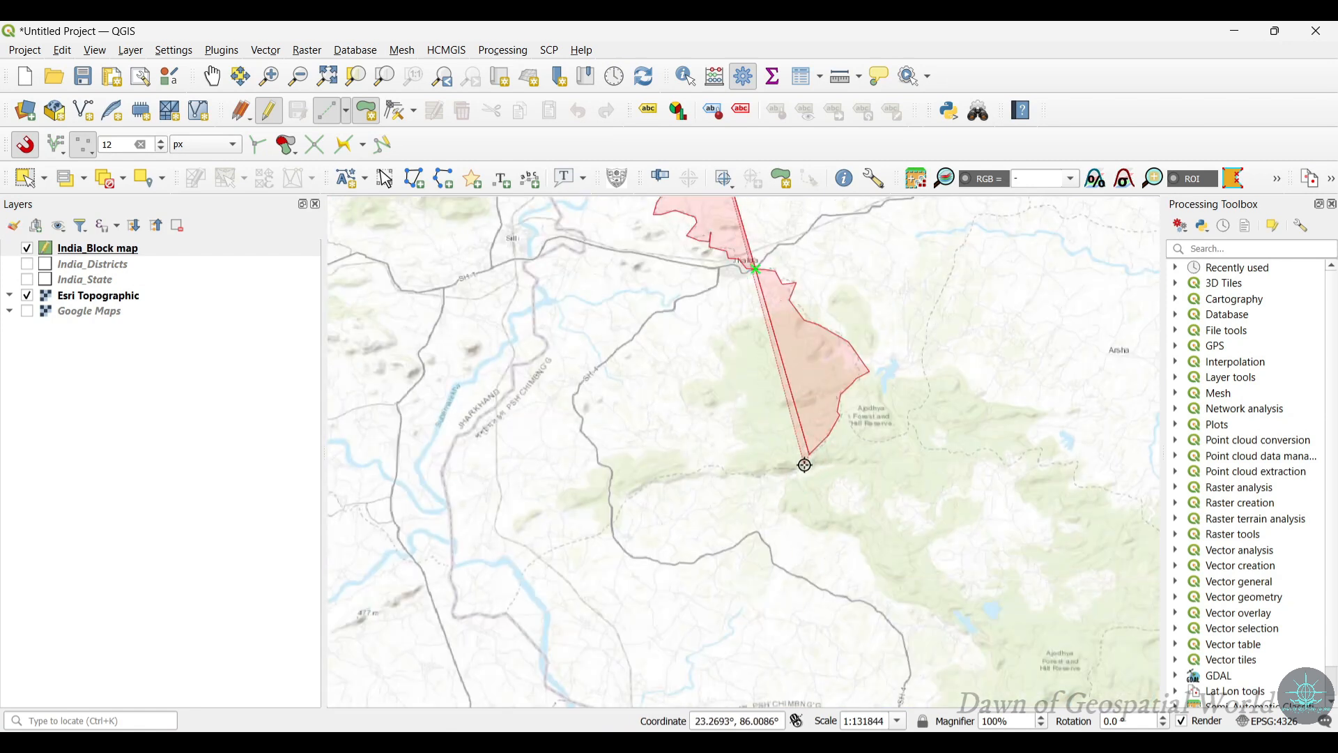
click(801, 469)
click(720, 478)
click(668, 478)
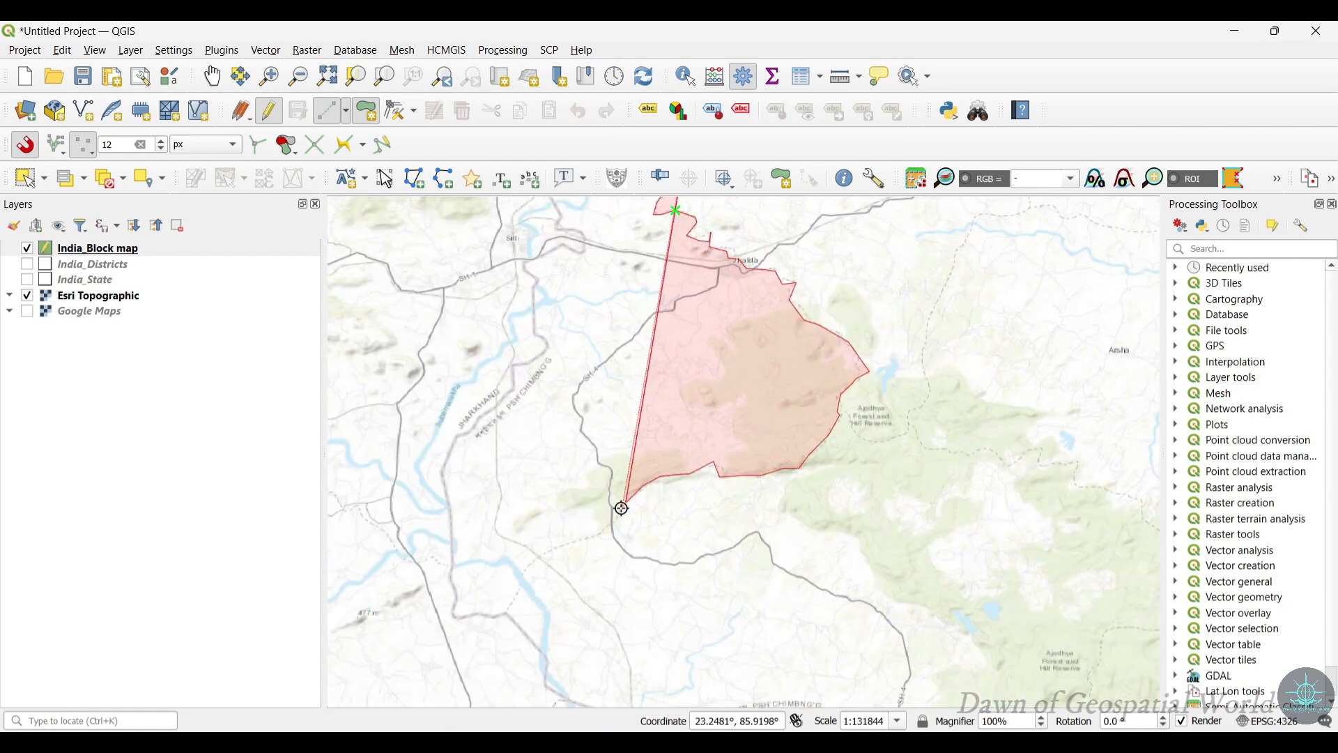
click(612, 528)
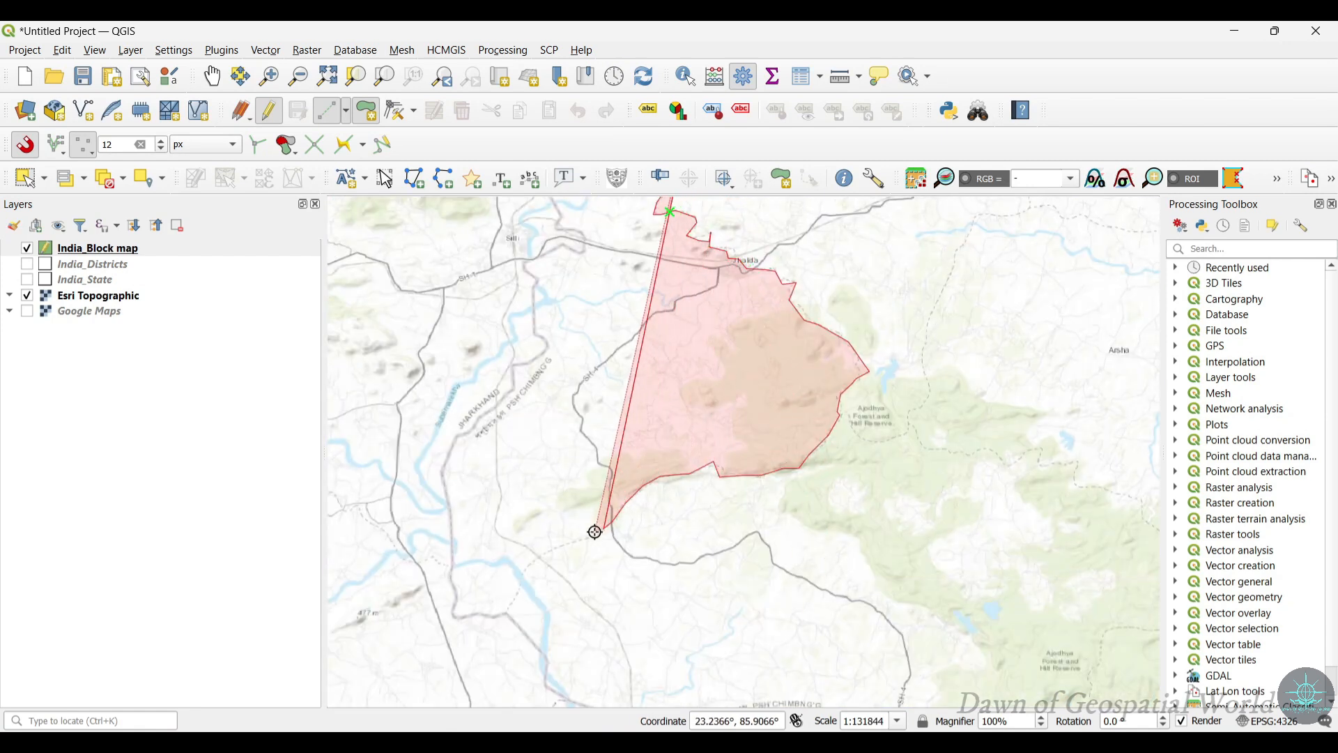
click(521, 590)
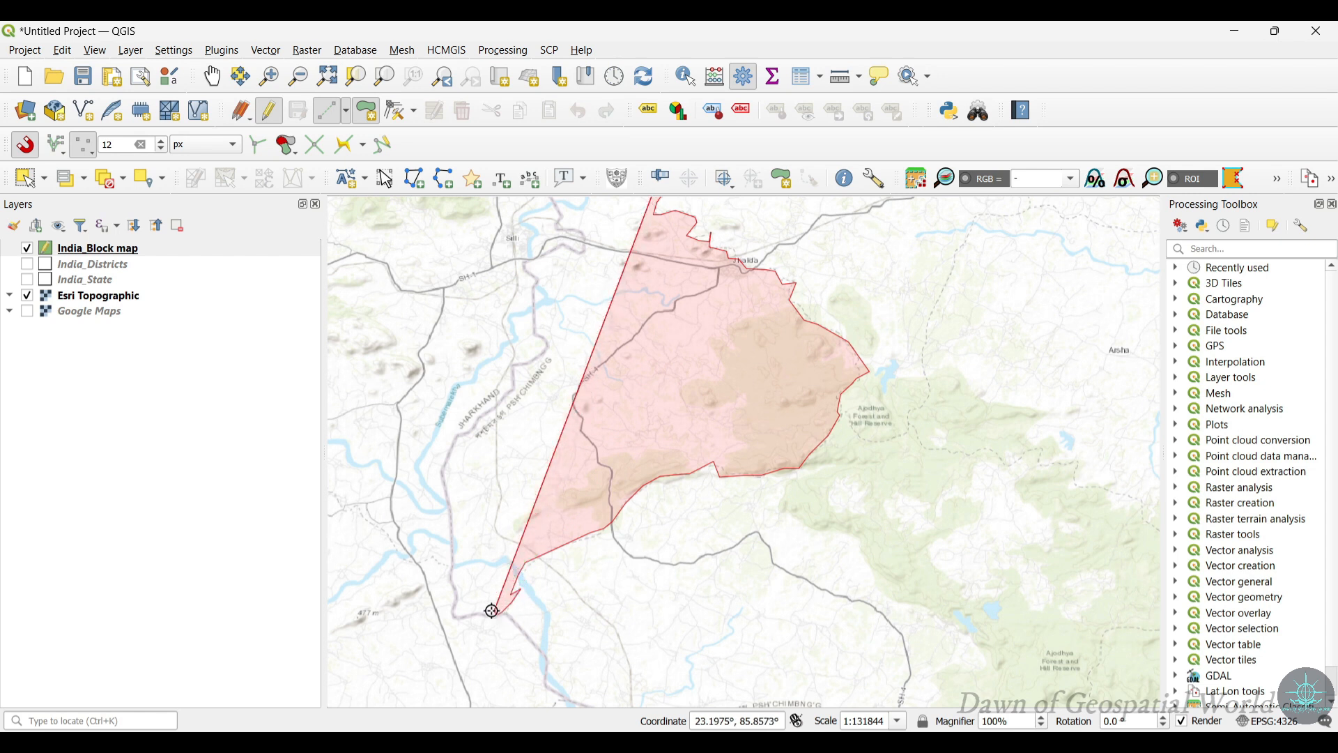
click(496, 615)
click(451, 612)
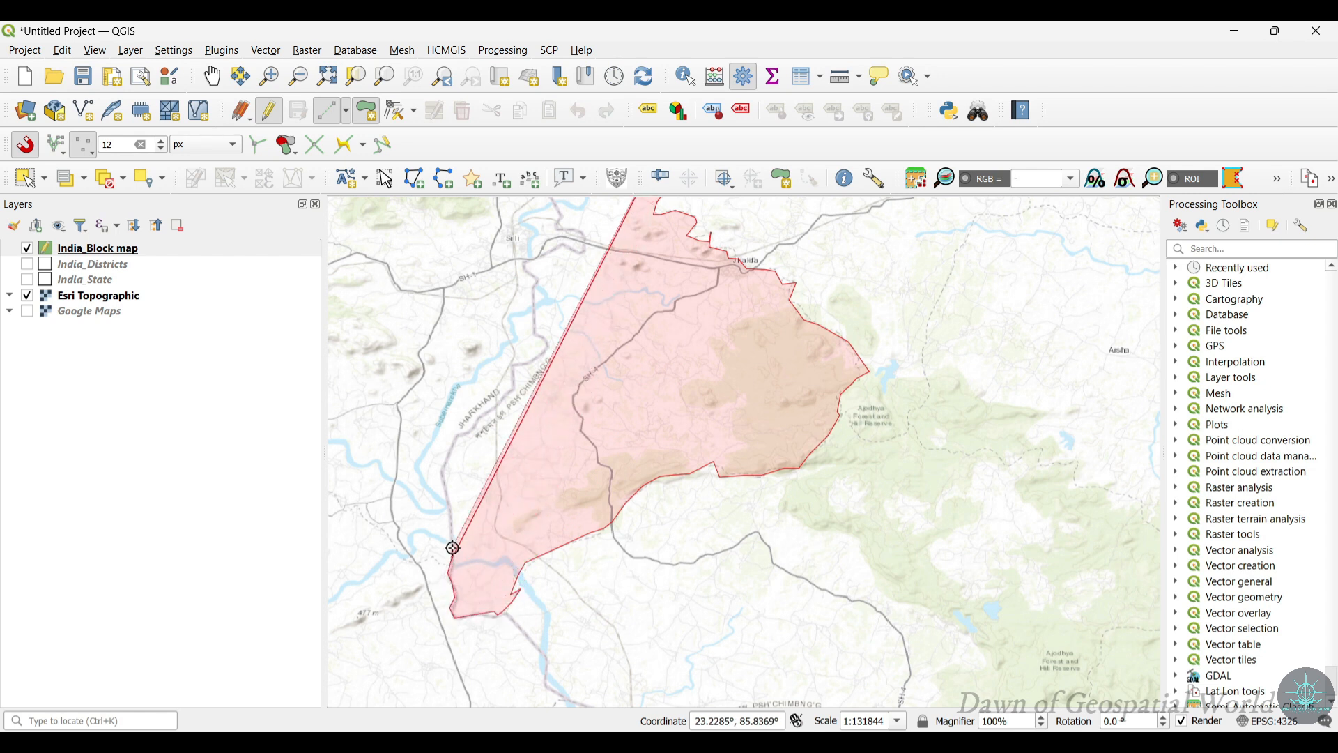
key(BackSpace)
key(BackSpace)
key(BackSpace)
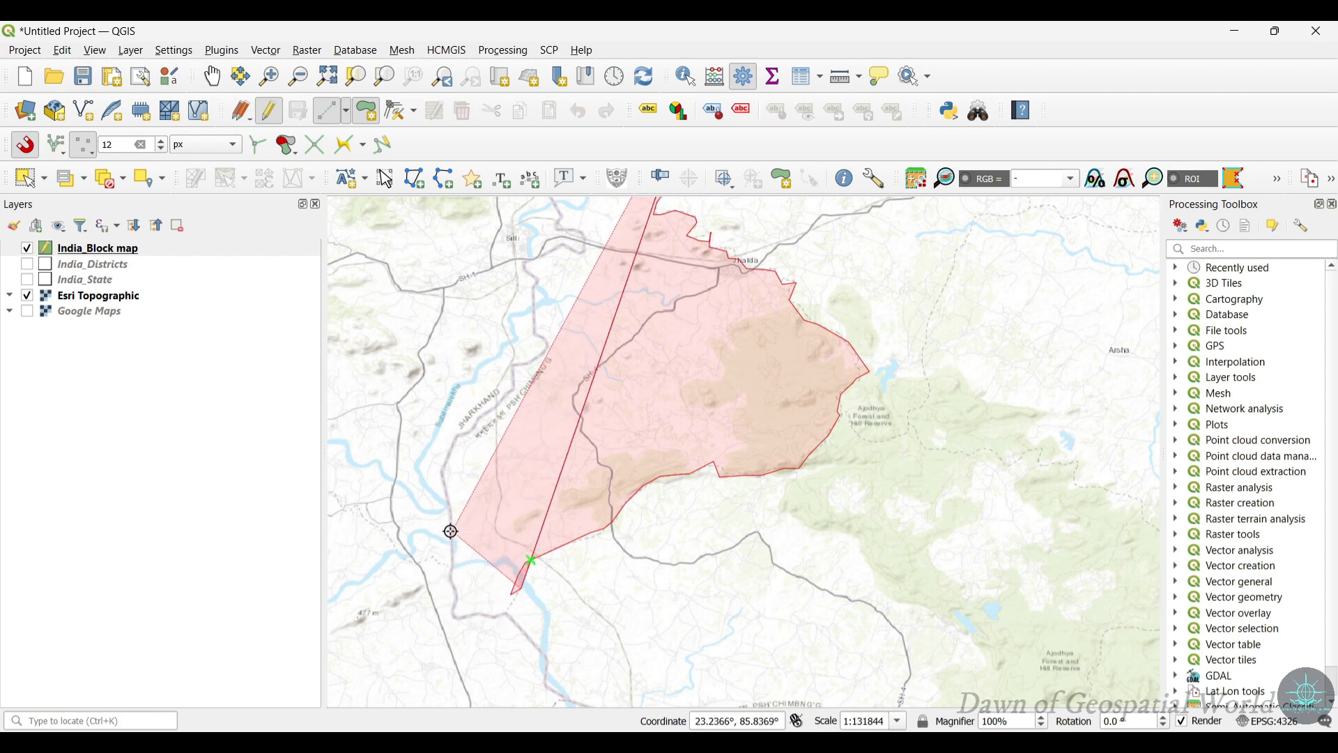
- Extend the outline southwest across the river to the state border corner at the block's southwestern tip
click(529, 561)
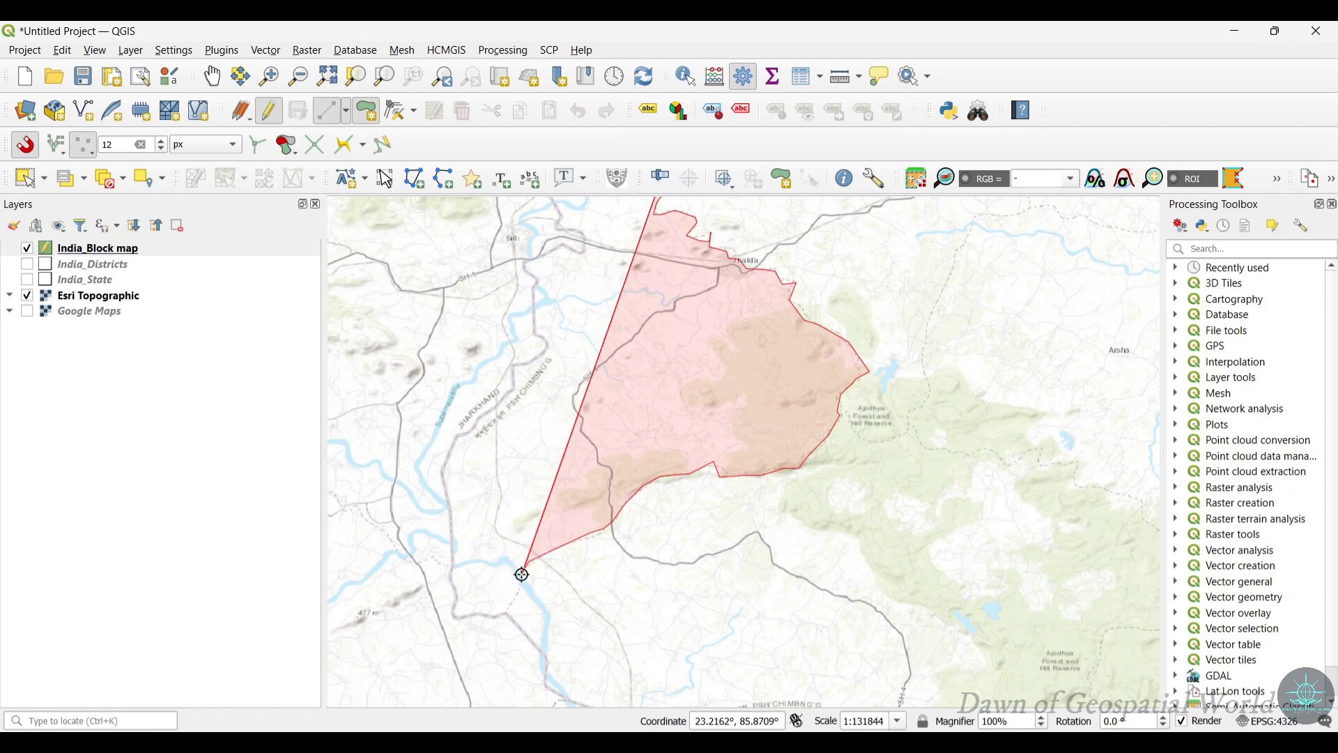
click(518, 583)
click(516, 597)
click(503, 616)
click(453, 618)
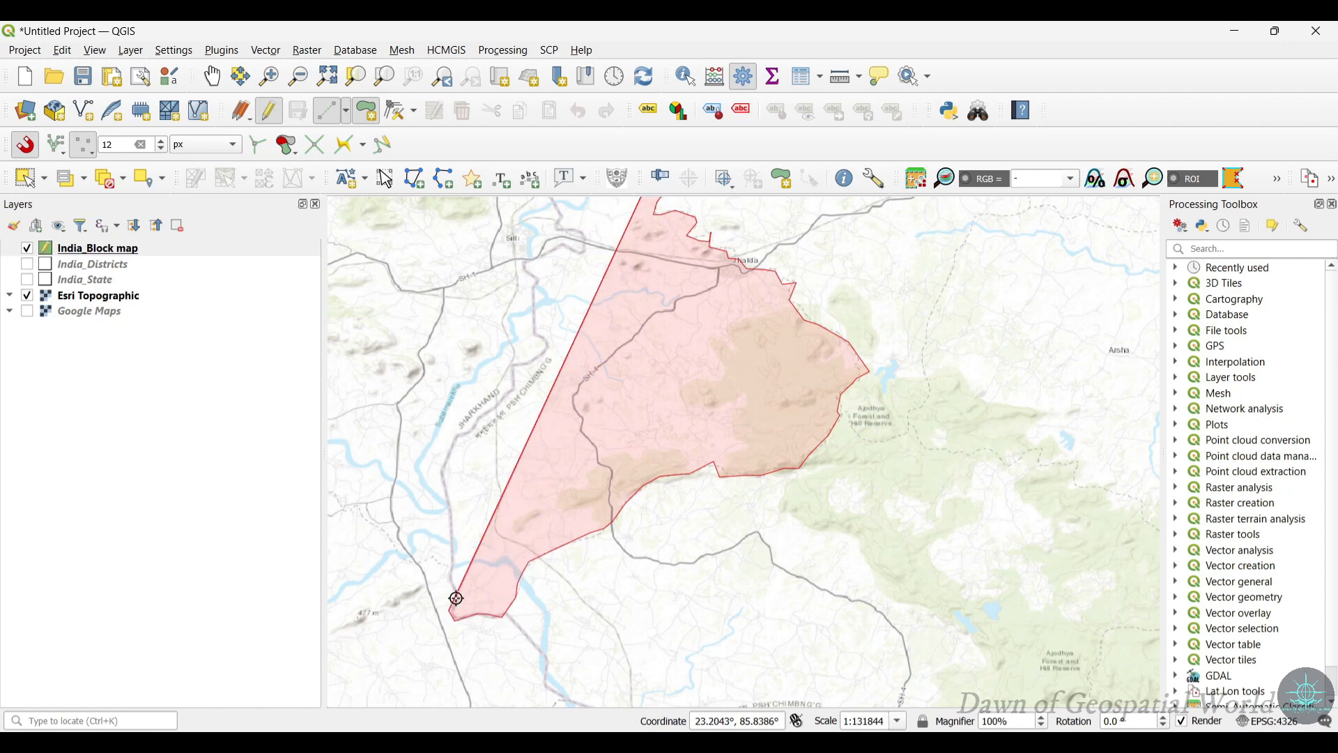
- Trace the block's western side north along the Jharkhand state border to the road just south of the railway crossing
click(441, 475)
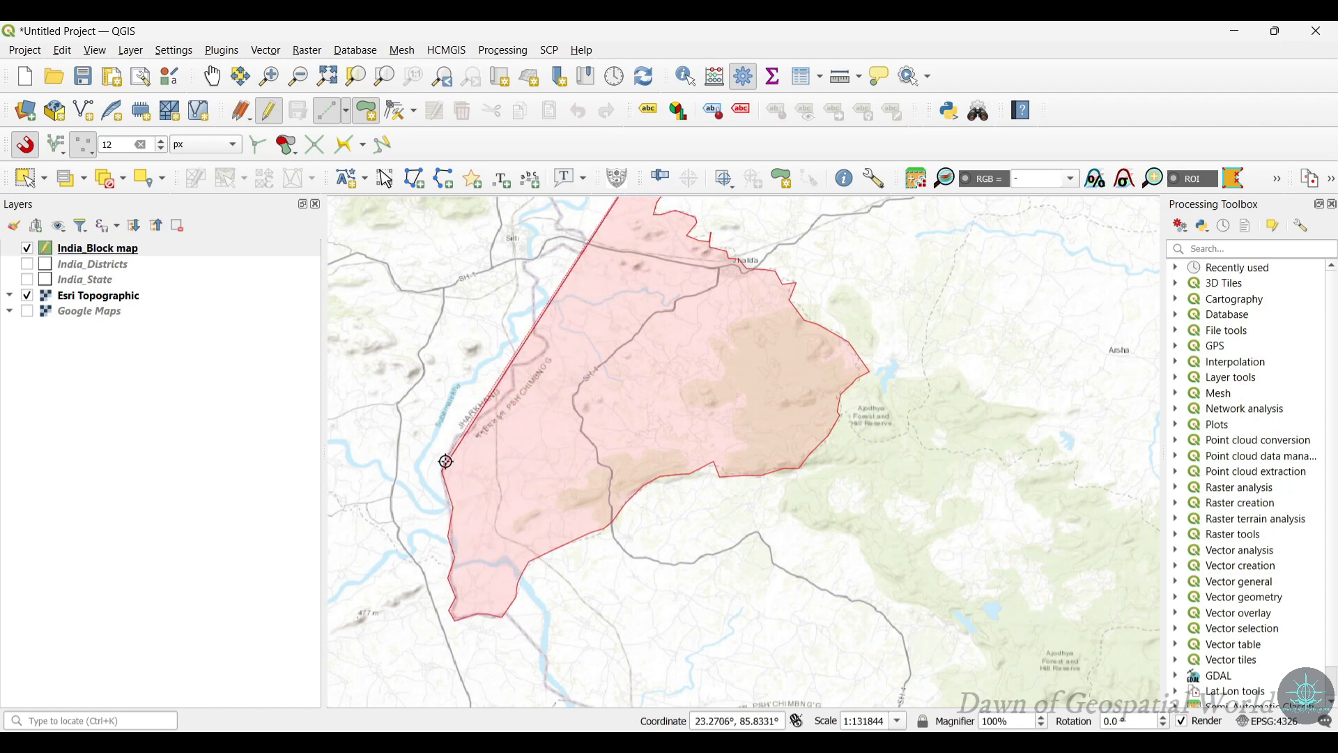
click(462, 433)
click(514, 365)
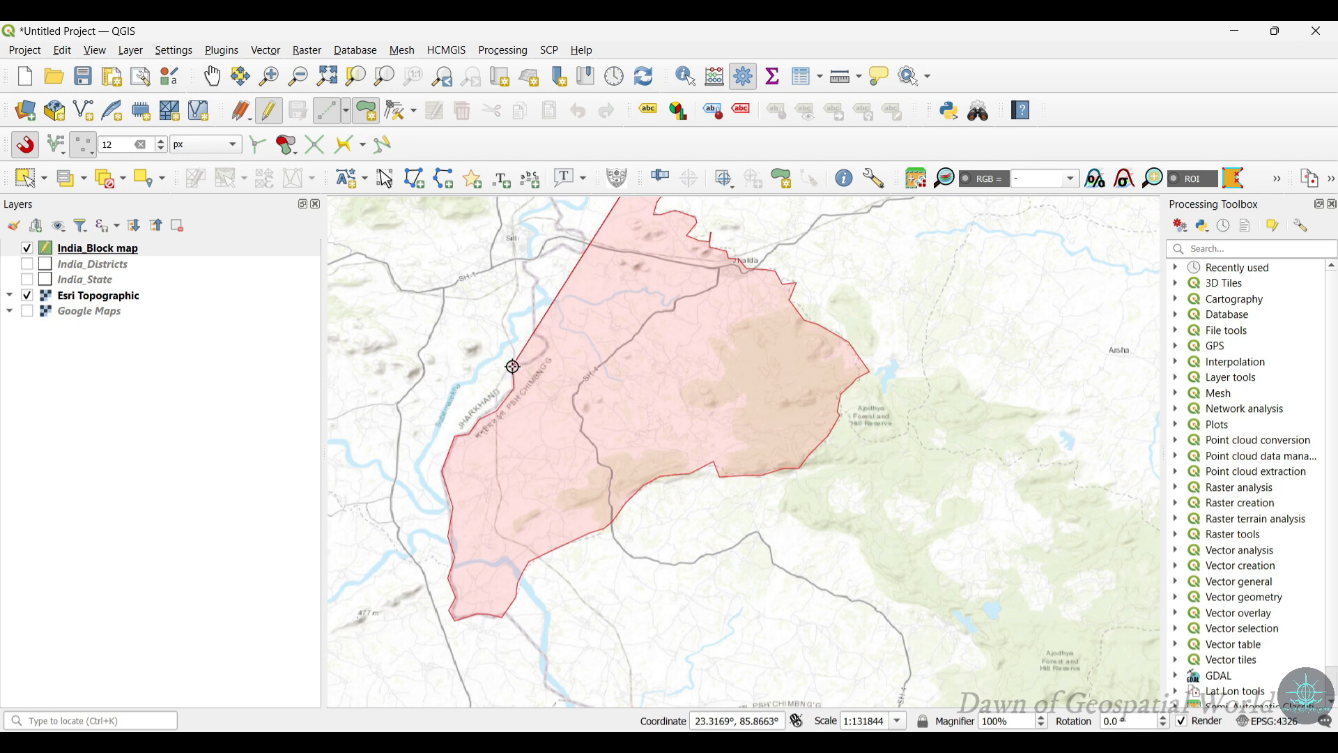
click(549, 347)
click(536, 289)
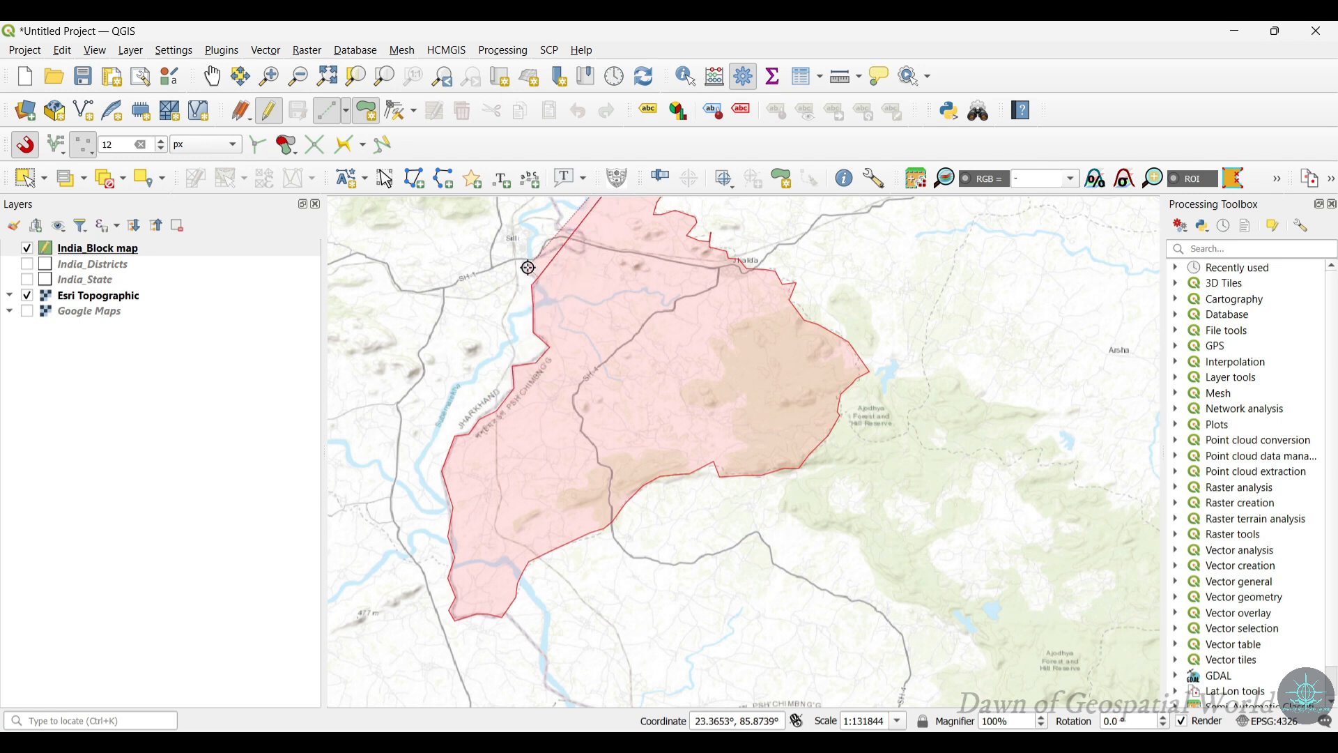
click(524, 266)
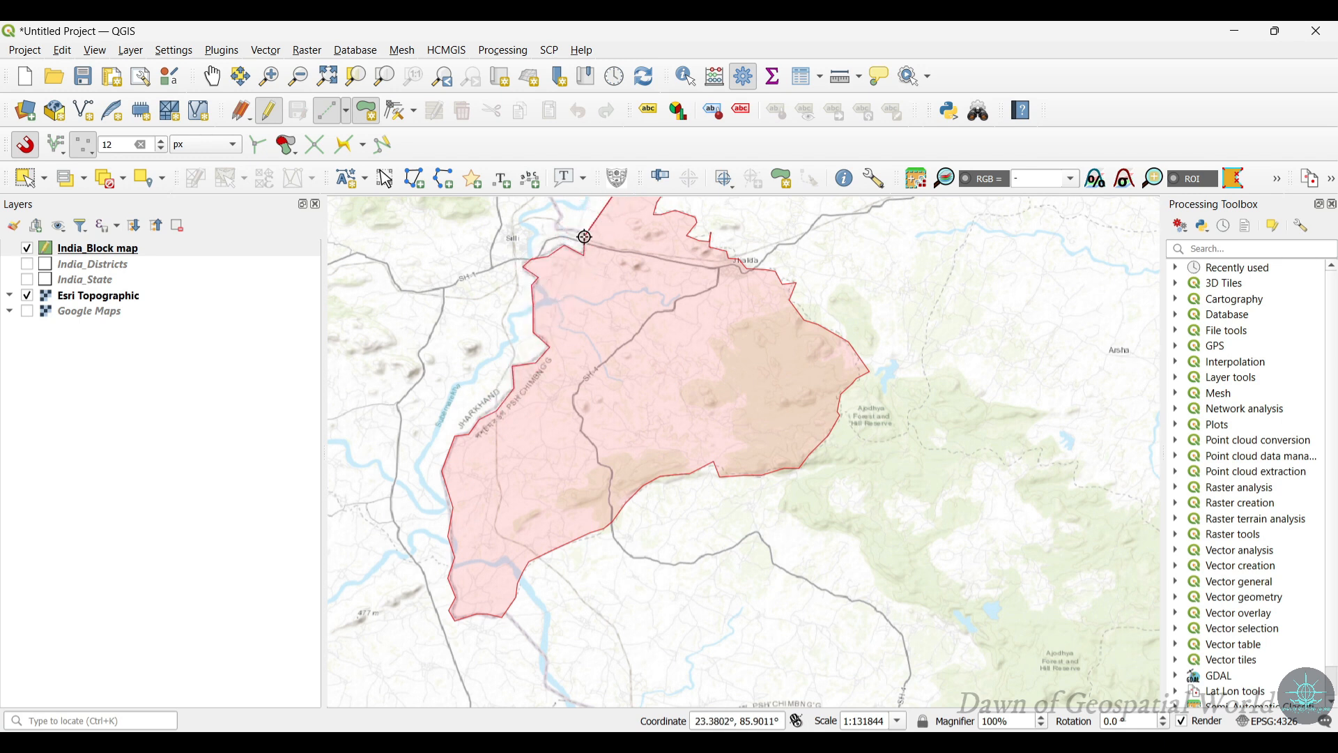
- Continue the outline along the state border west of Jhalda, past the railway and river bend to the northwestern border bend
key(Up)
key(Up)
click(576, 486)
click(554, 485)
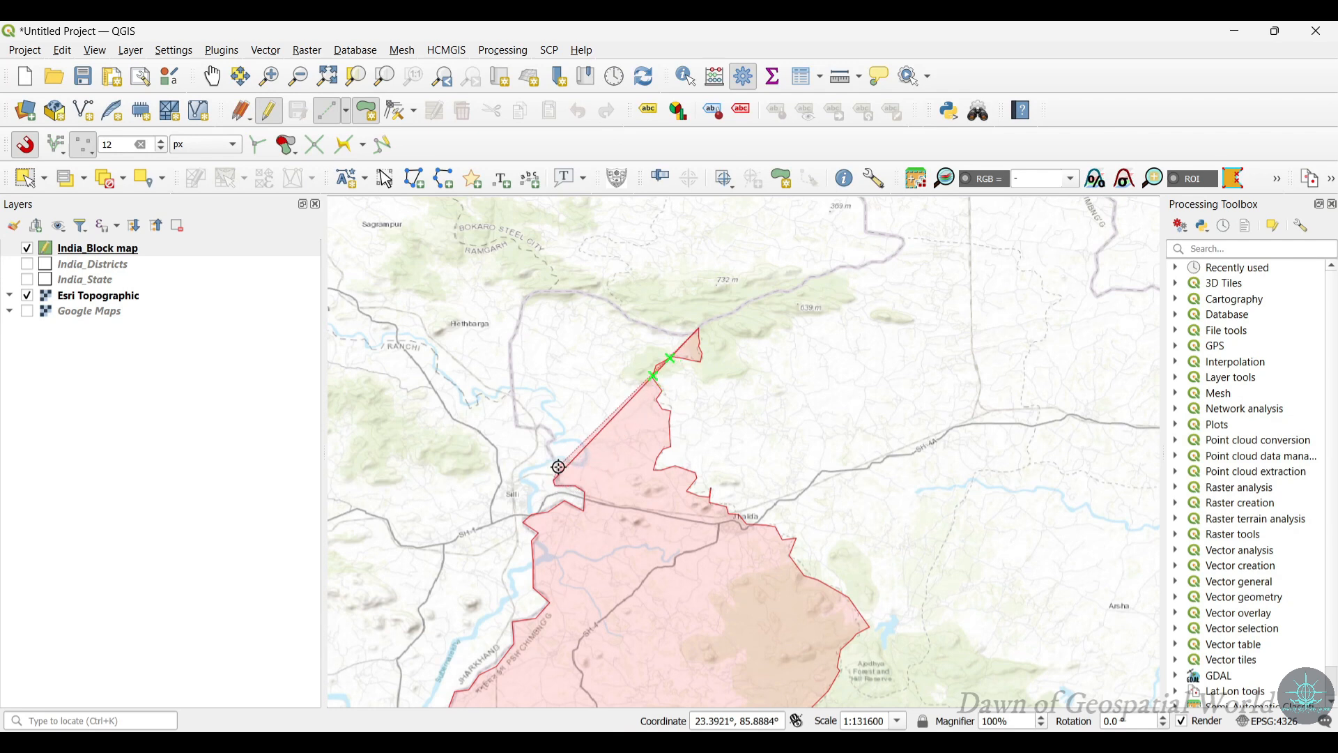
click(559, 466)
click(546, 451)
click(546, 443)
click(554, 437)
click(539, 423)
click(526, 428)
click(517, 425)
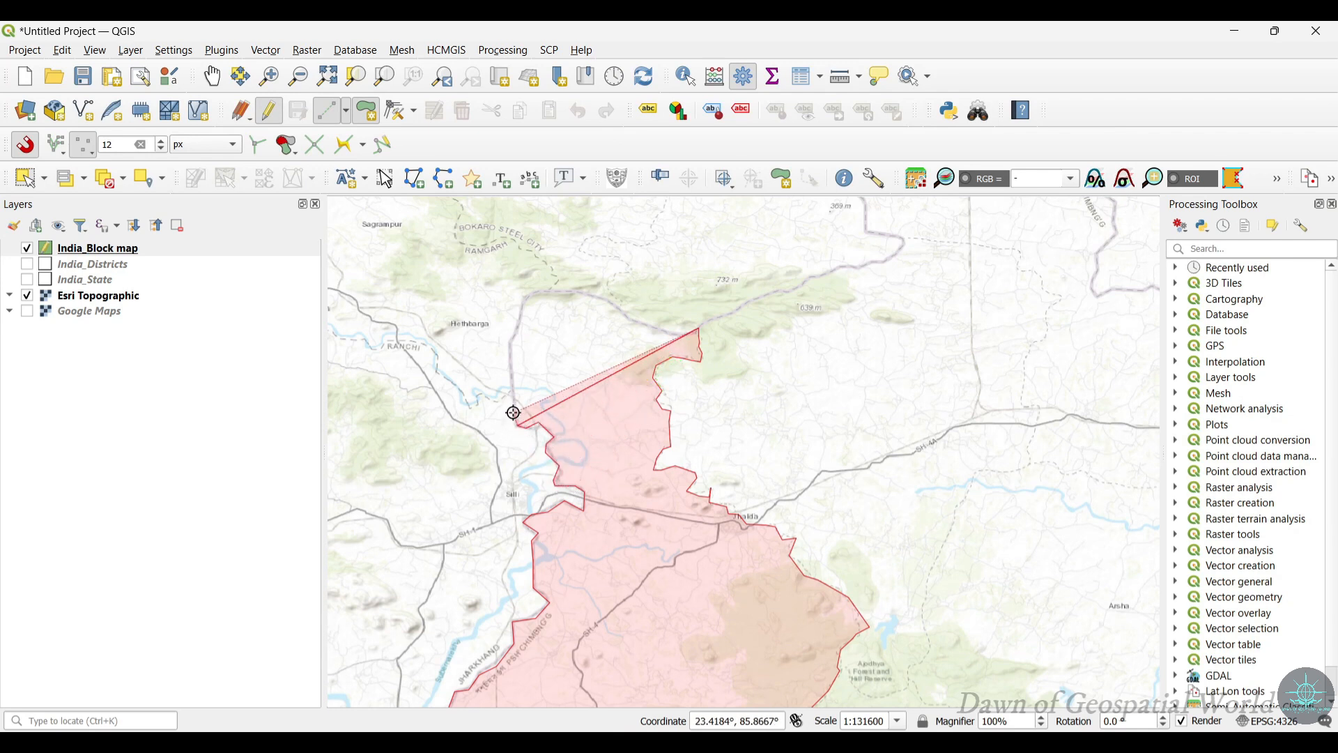
- Trace the state border north and around the block's northwest corner to the edge of the northern hills
click(511, 391)
click(510, 368)
click(510, 341)
click(518, 329)
click(522, 296)
click(549, 287)
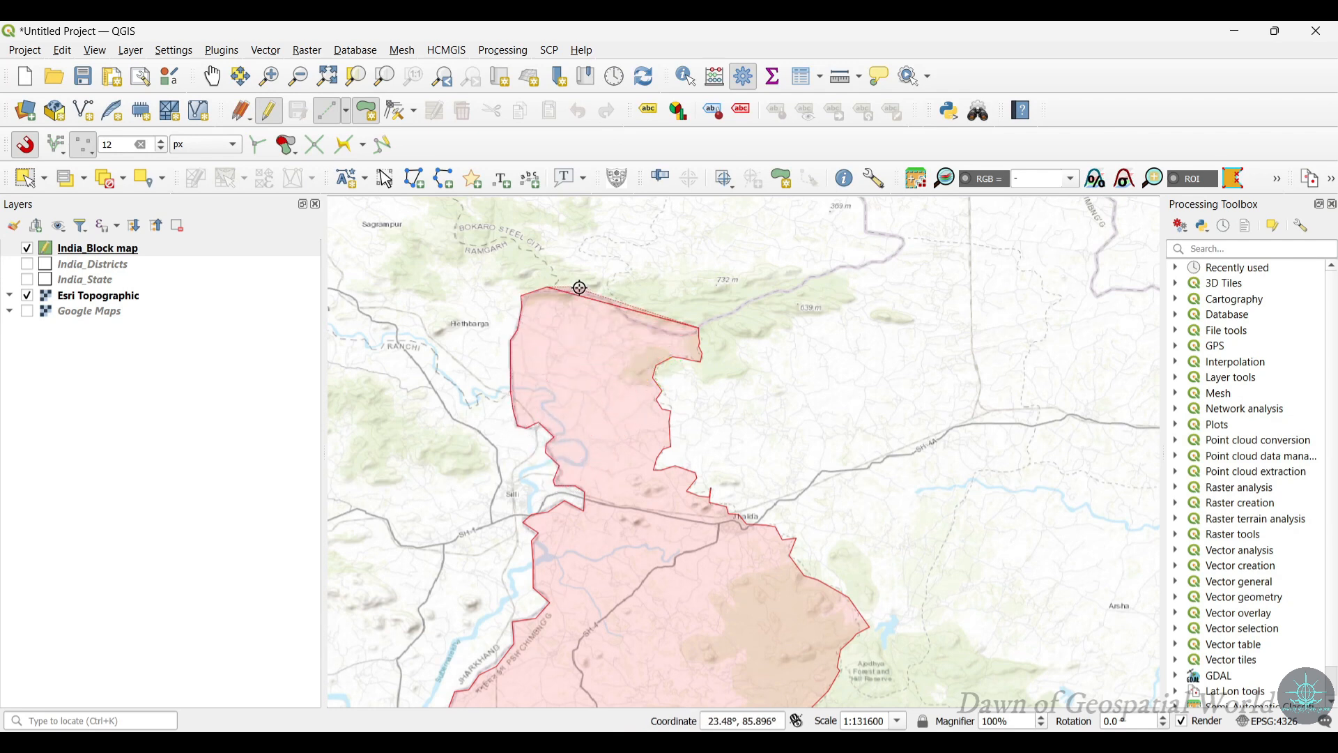
- Follow the northern state border east, correcting stray vertices, and finish the polygon at its starting point
click(588, 294)
click(608, 307)
click(642, 327)
key(BackSpace)
key(BackSpace)
key(BackSpace)
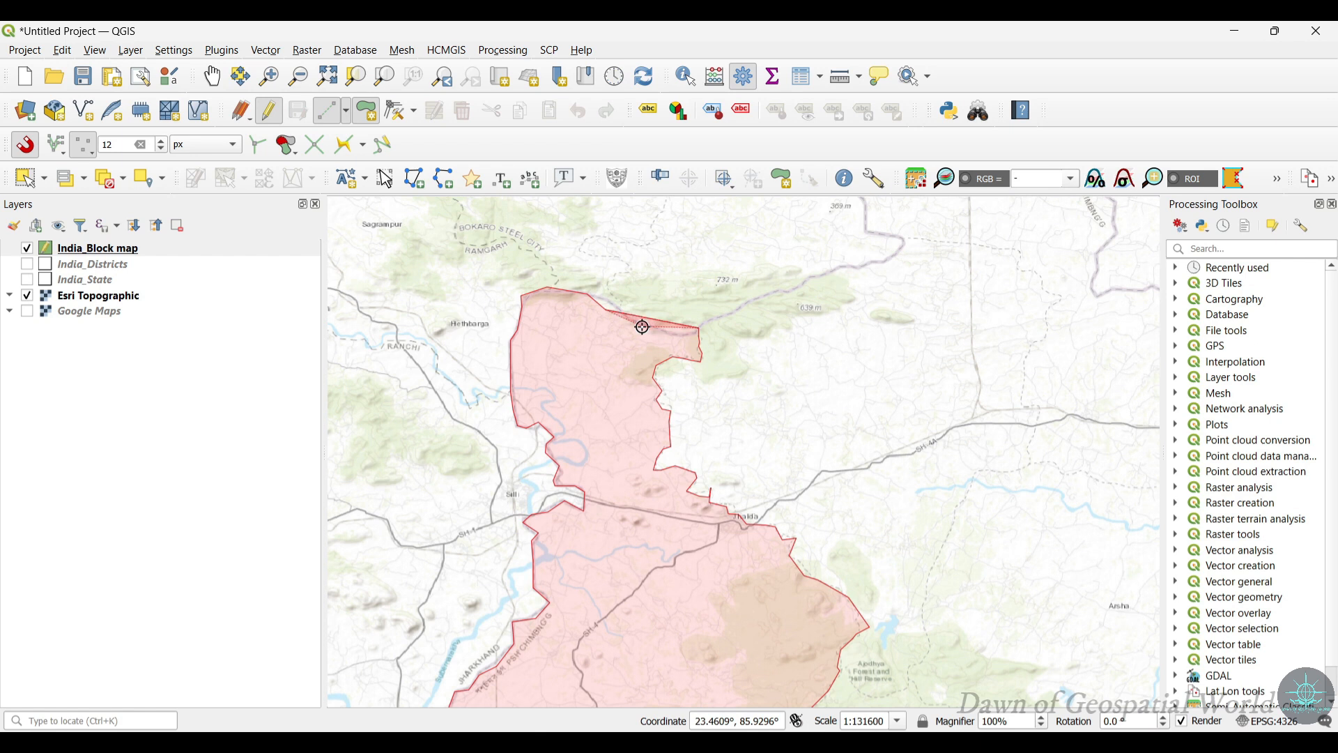
click(617, 305)
click(629, 323)
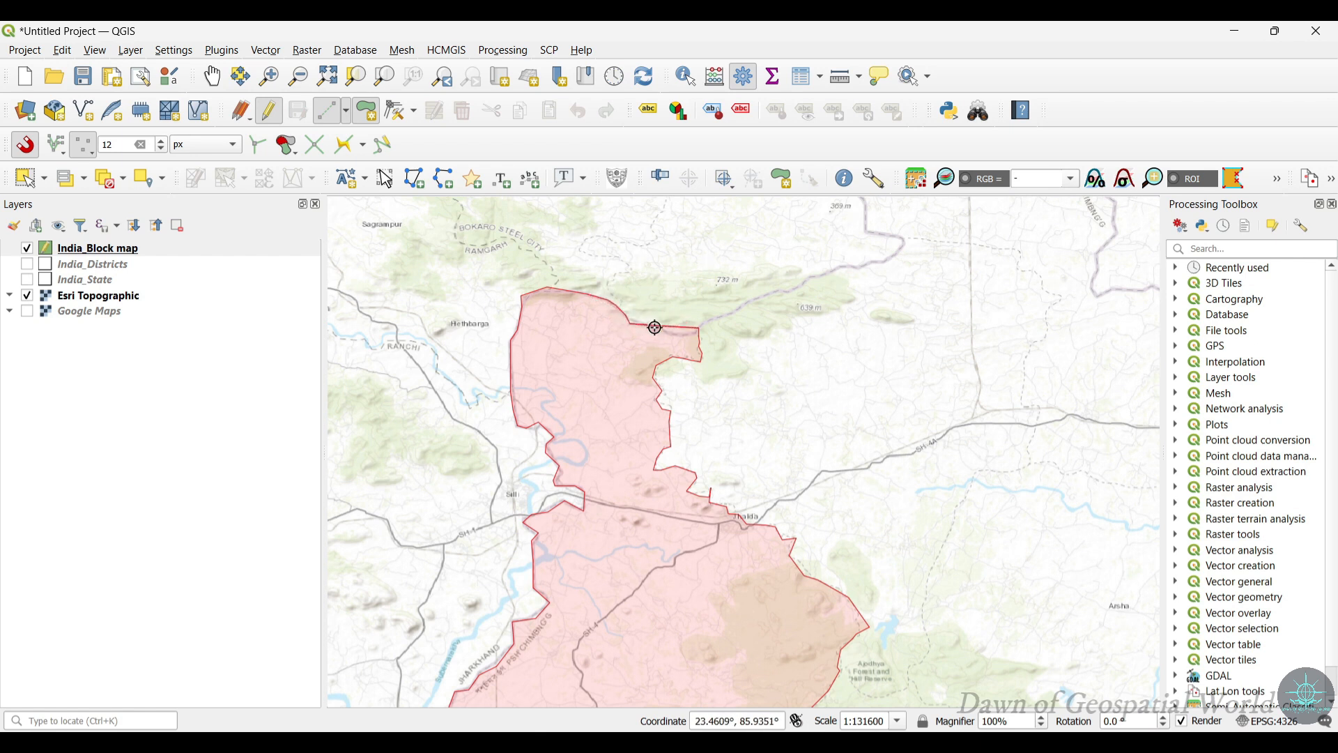
click(664, 330)
right_click(698, 331)
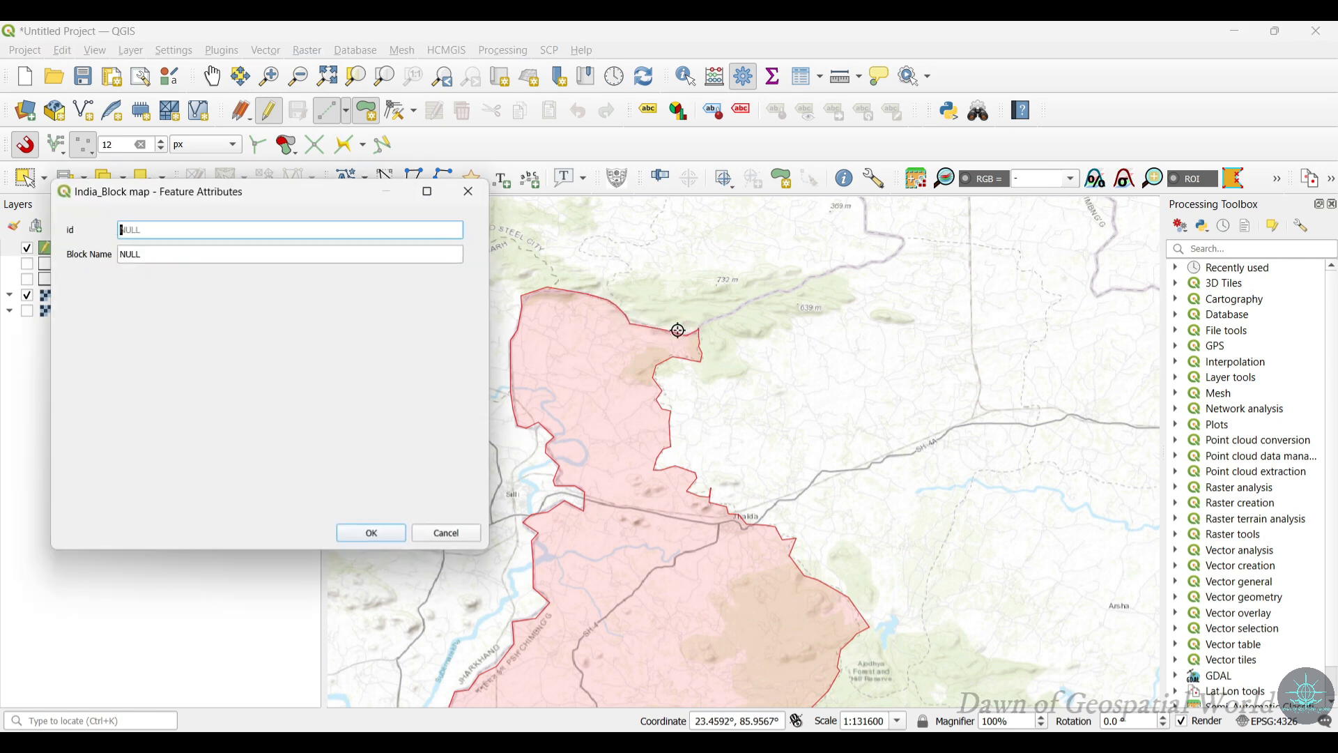
- Set the new feature's id to 1 and its Block Name to Jalda 1, and save the attributes
text(1)
click(208, 247)
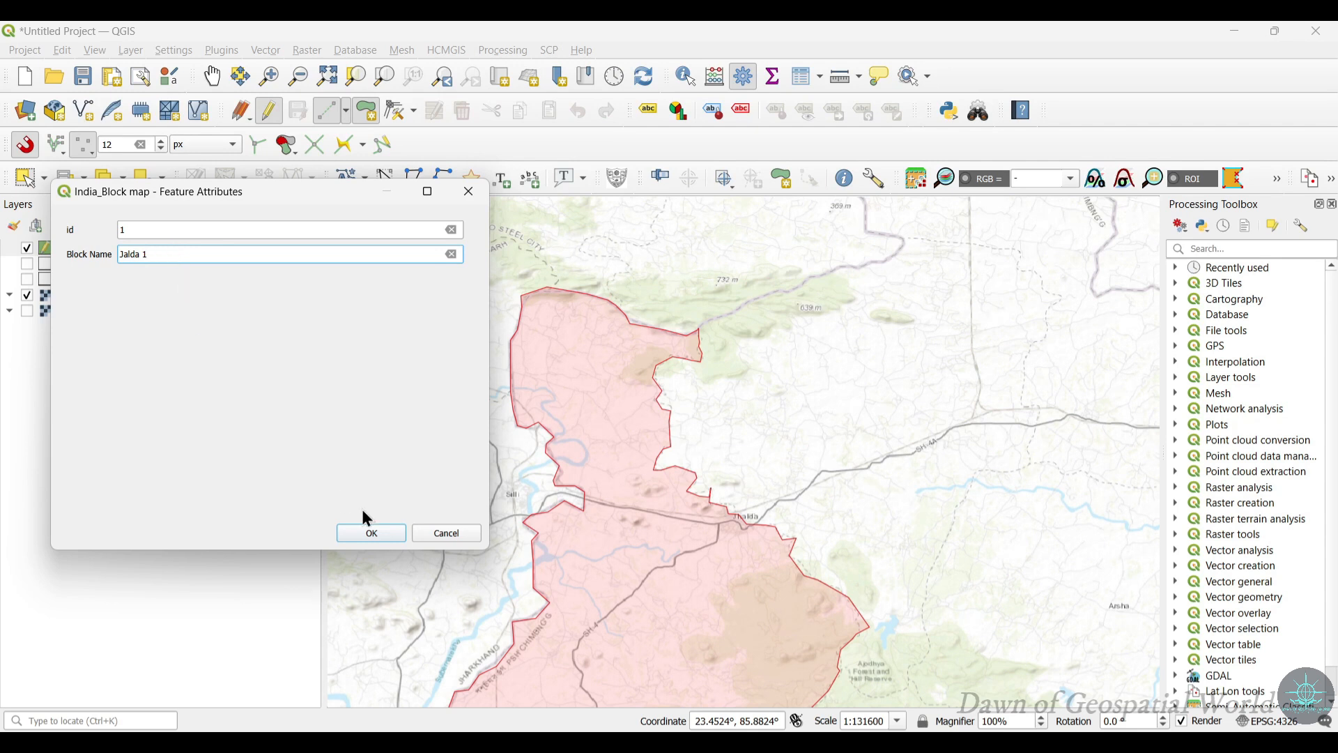
click(372, 534)
- Temporarily show the India_State layer to compare the block boundaries with the state border
scroll(609, 520, down, 1)
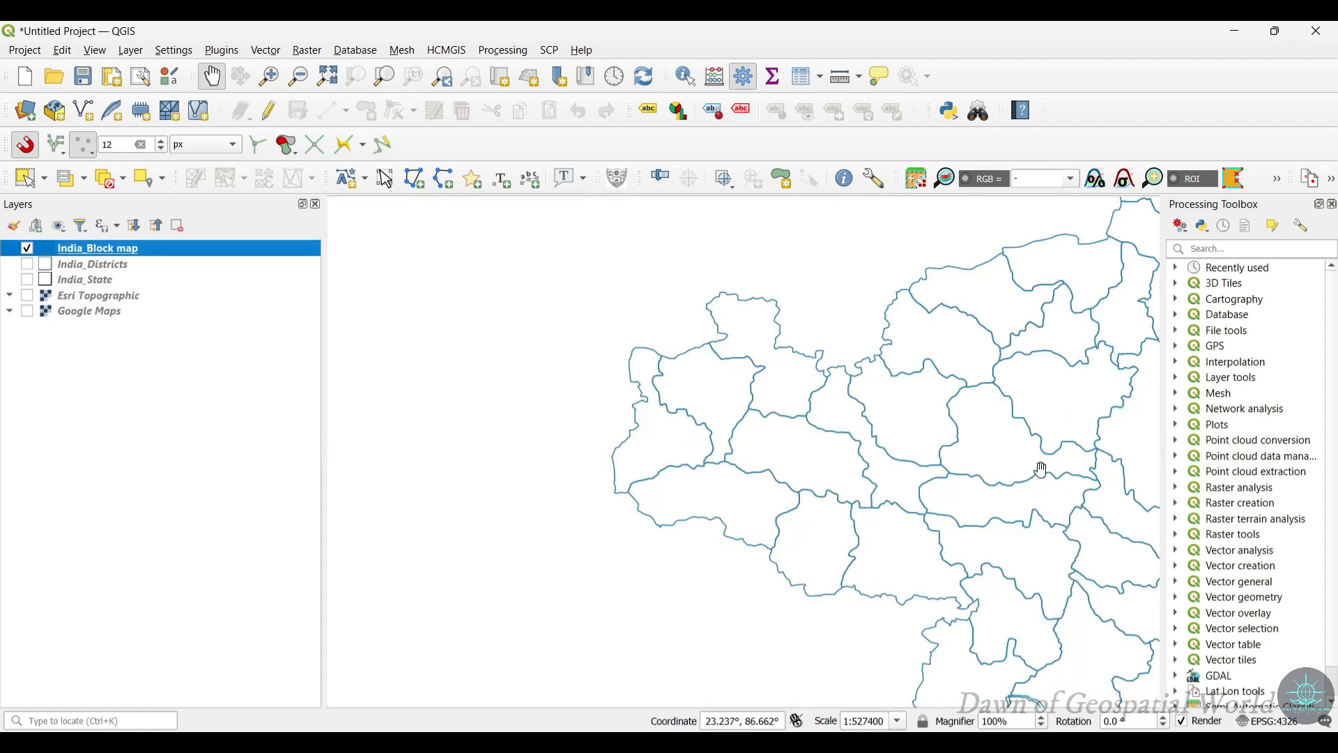
drag(1040, 466, 1042, 496)
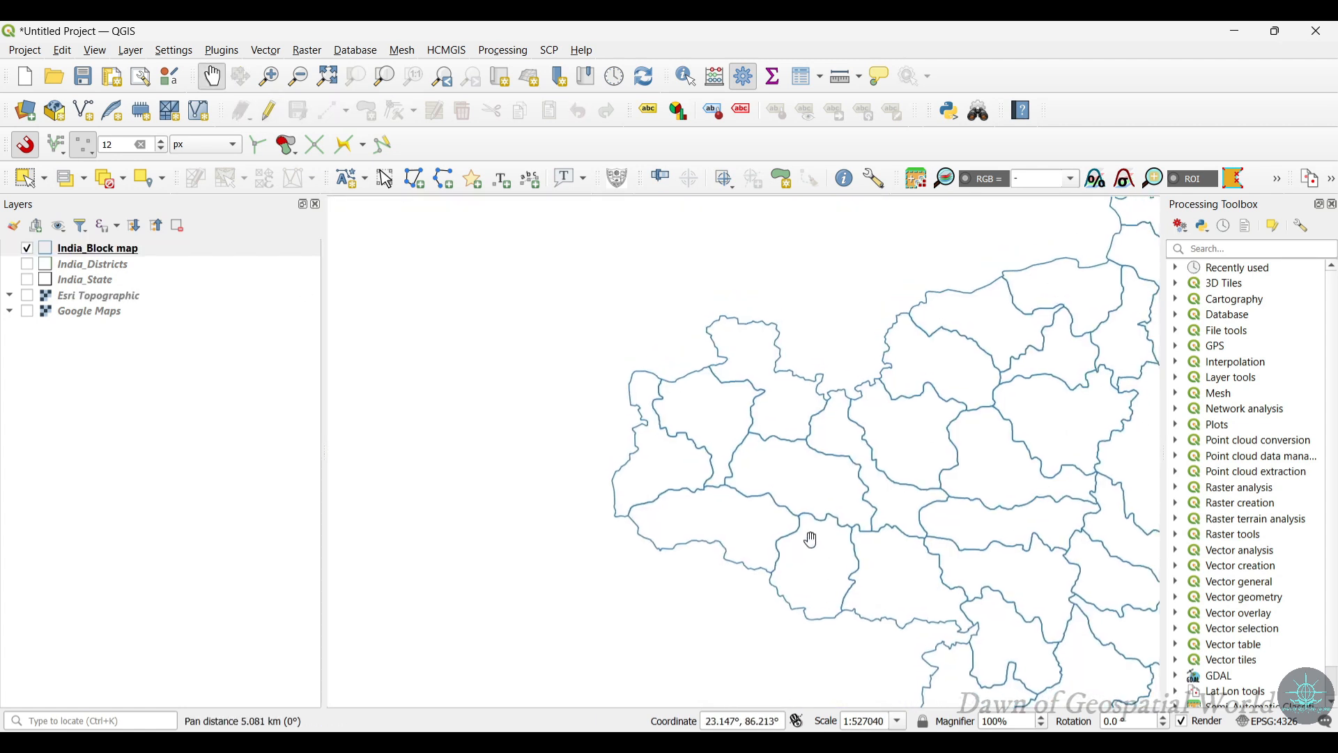
click(28, 281)
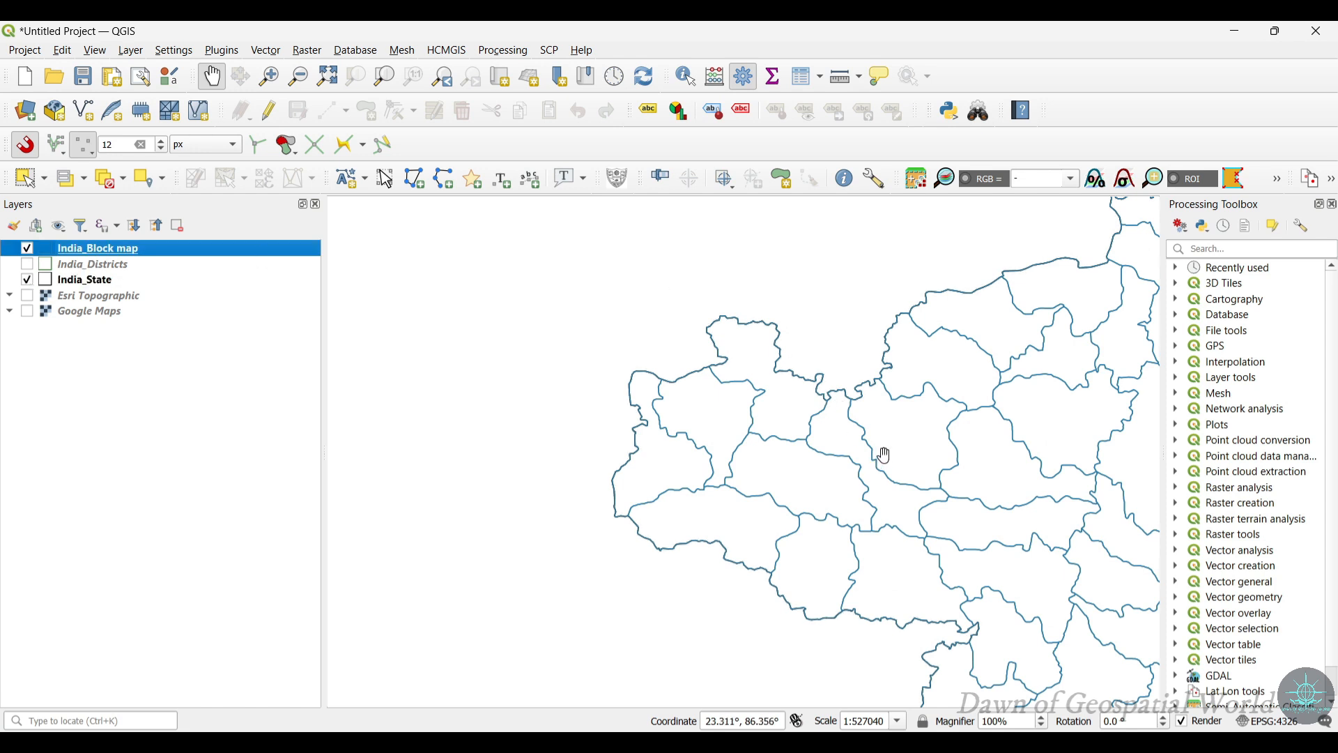
scroll(885, 456, down, 3)
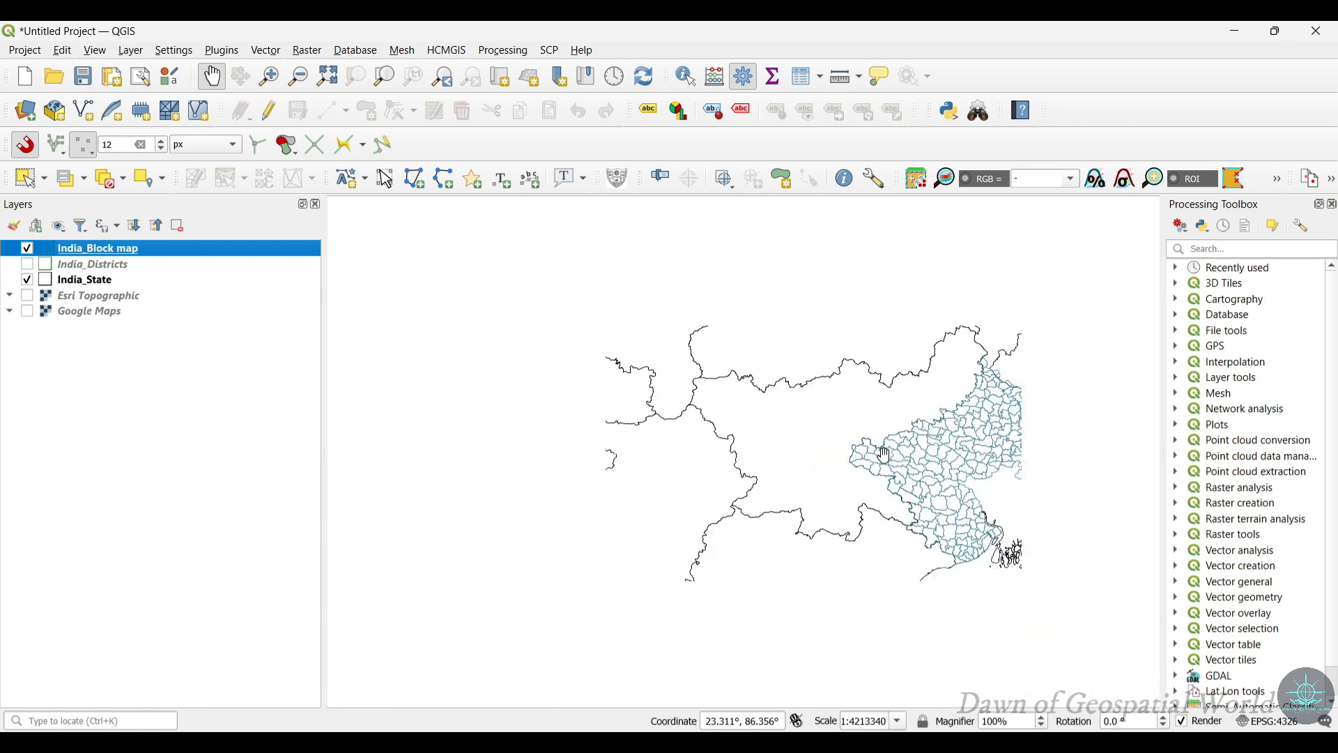
scroll(885, 456, up, 2)
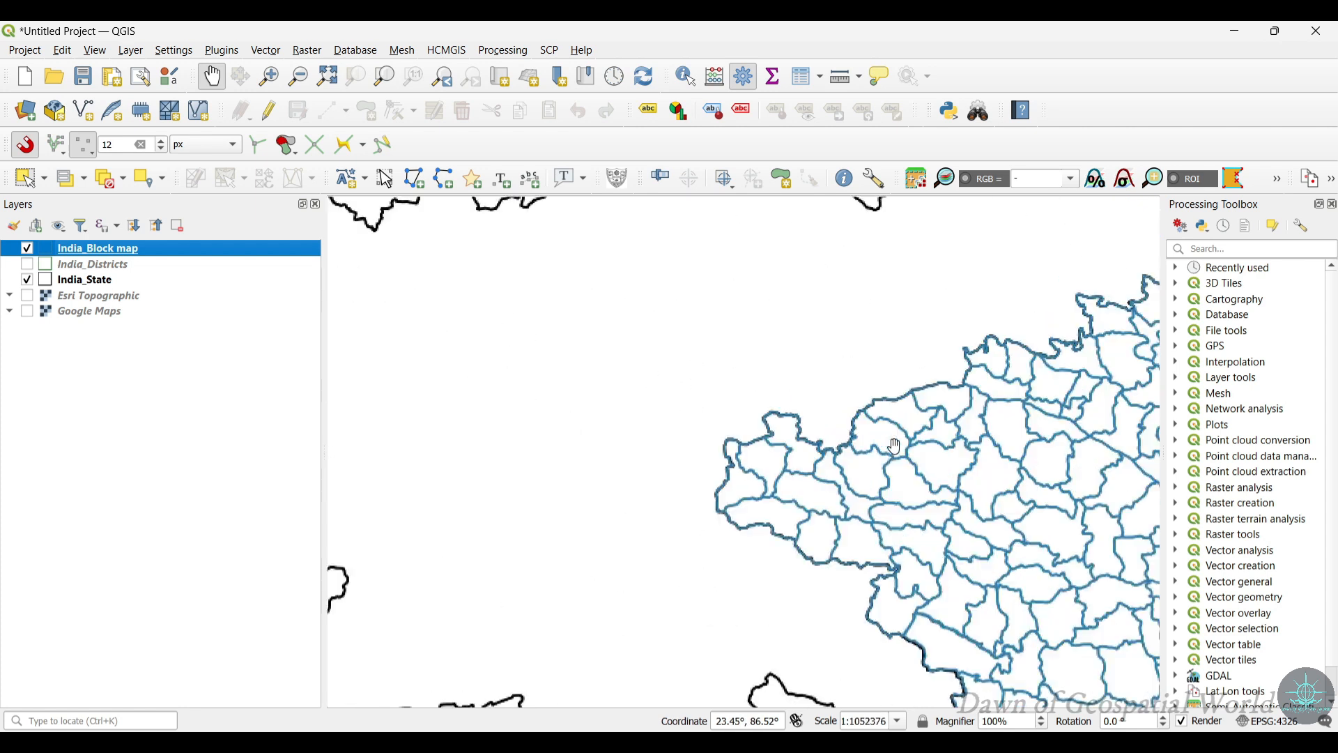
scroll(934, 462, up, 1)
drag(932, 463, 999, 407)
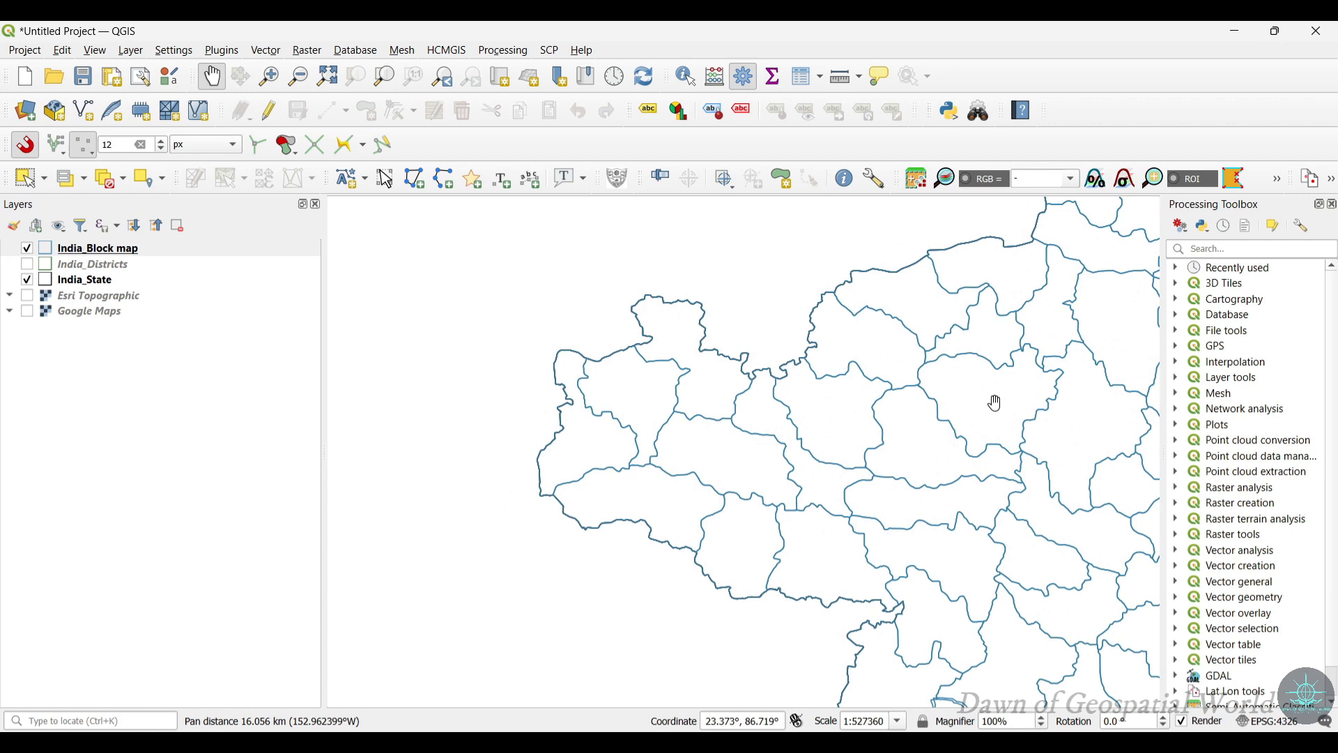
click(26, 279)
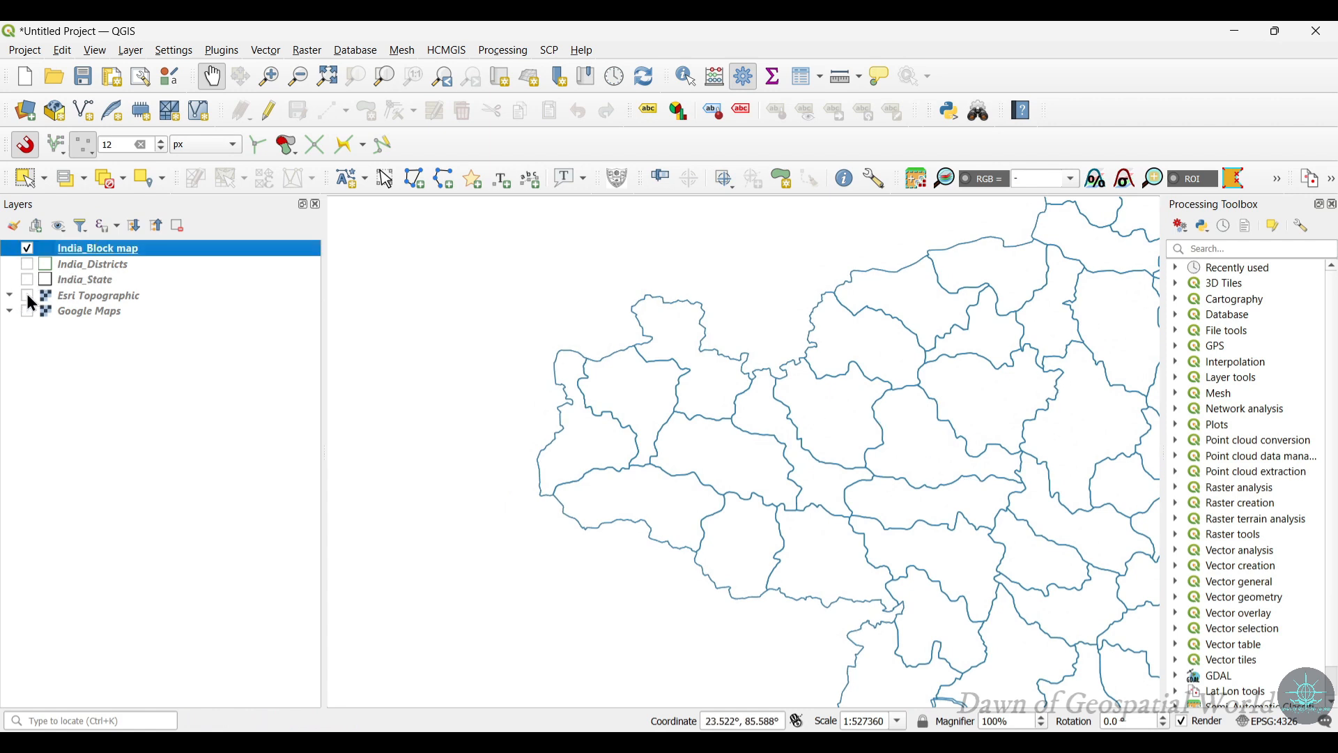
- Show the Esri Topographic basemap without the India_Block map layer and examine the terrain around the Ajodhya Forest and Hill Reserve
click(28, 296)
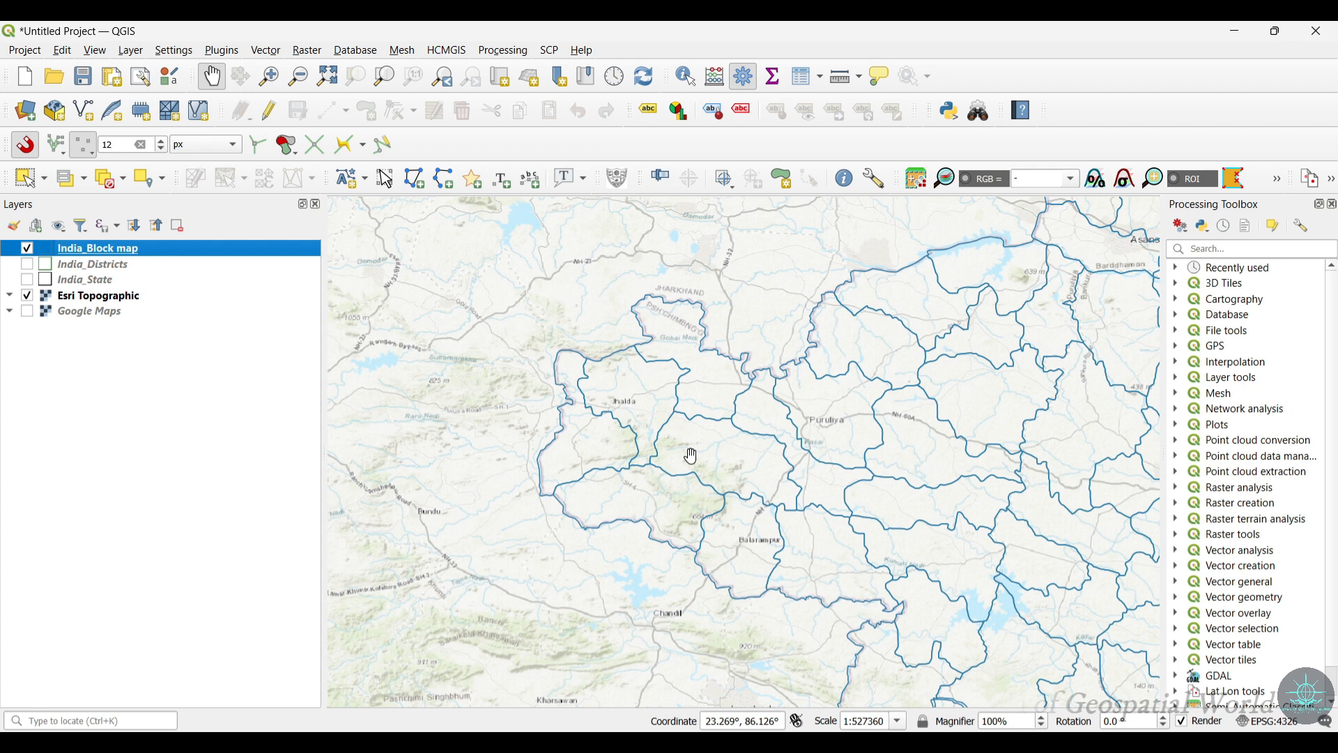
click(28, 248)
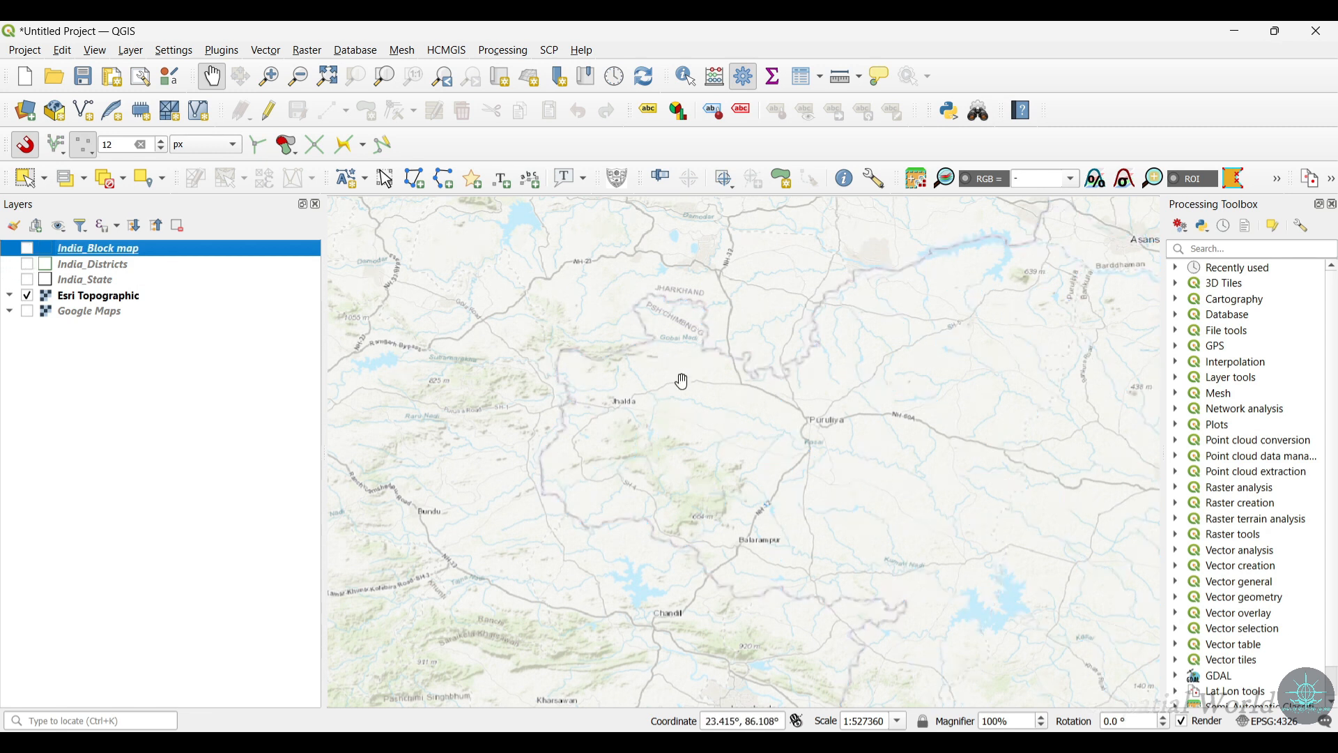
scroll(631, 460, up, 1)
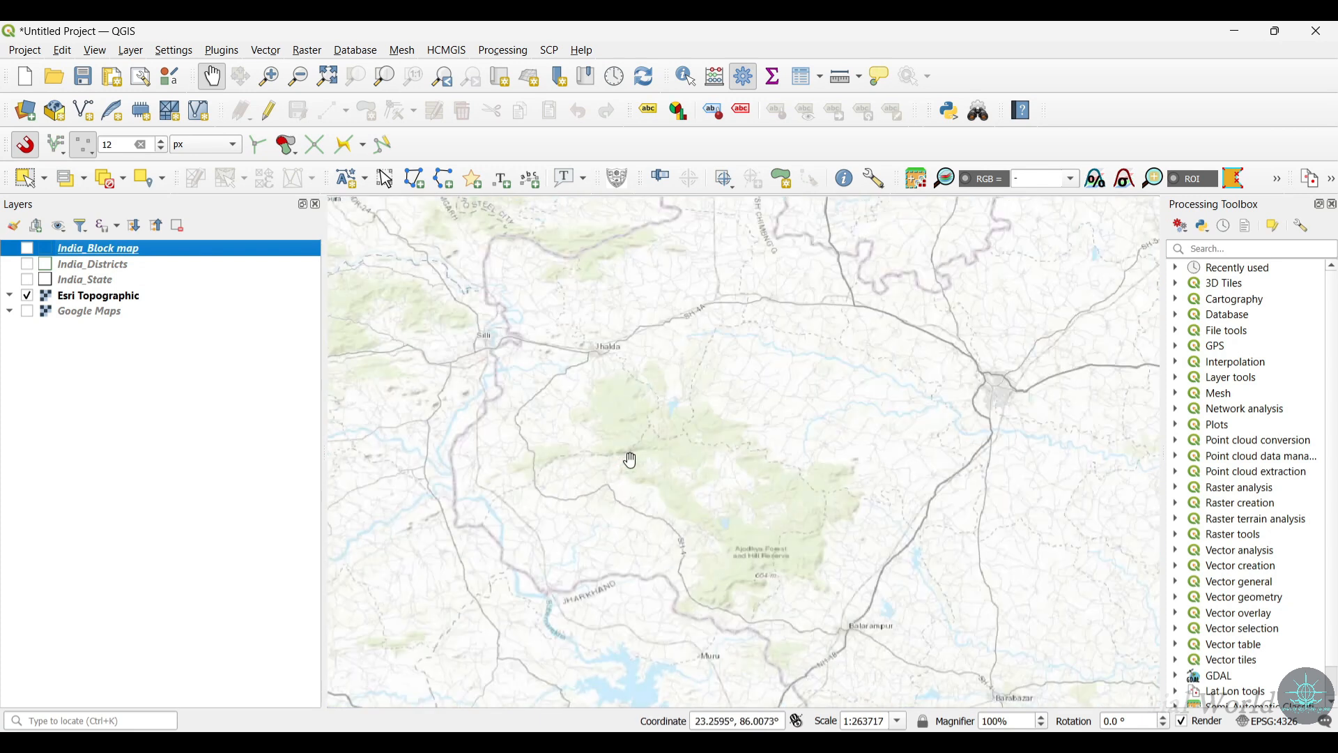
scroll(630, 460, up, 1)
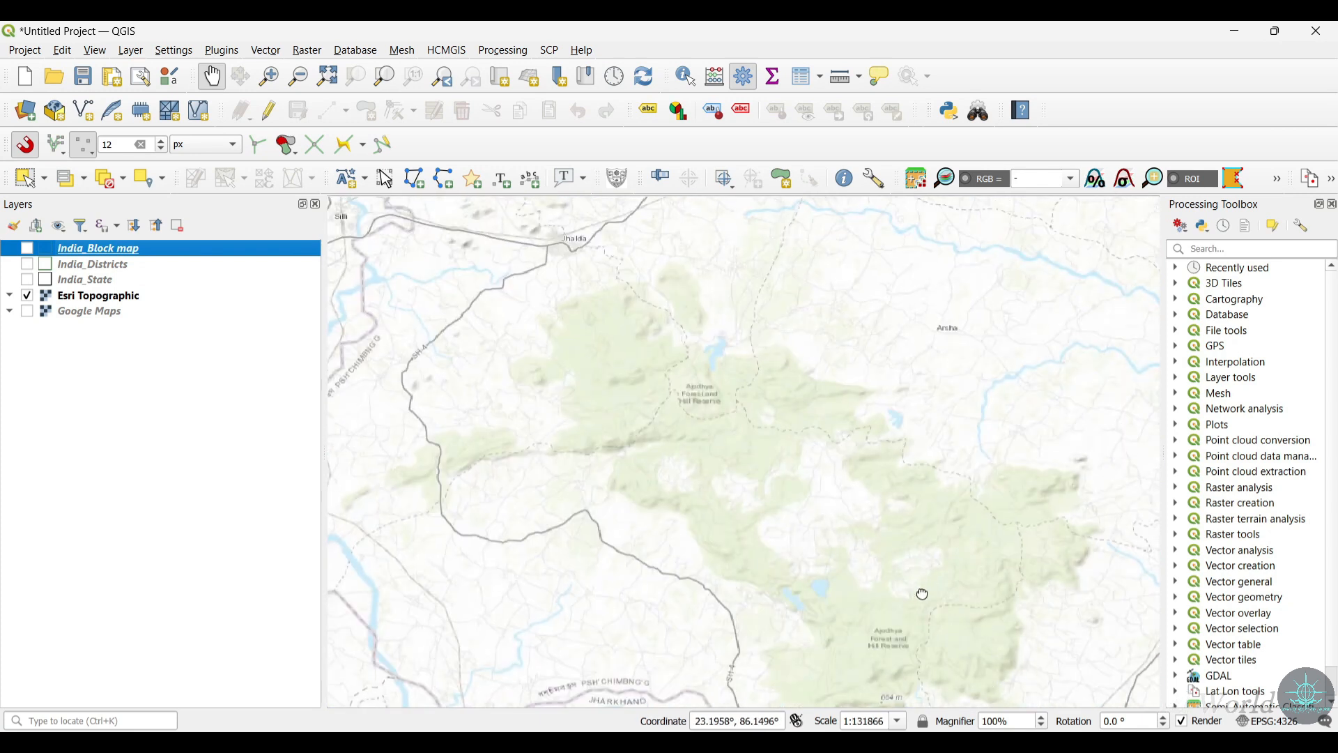
drag(920, 592, 780, 348)
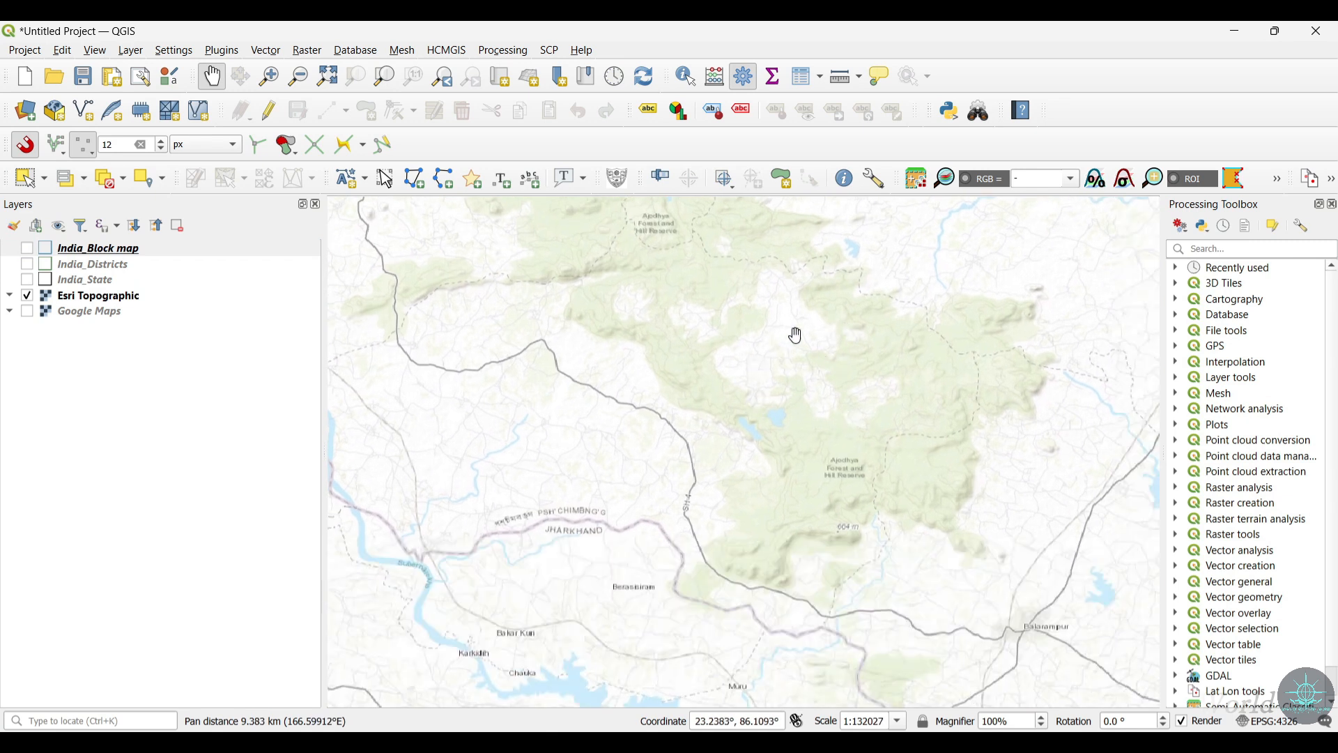